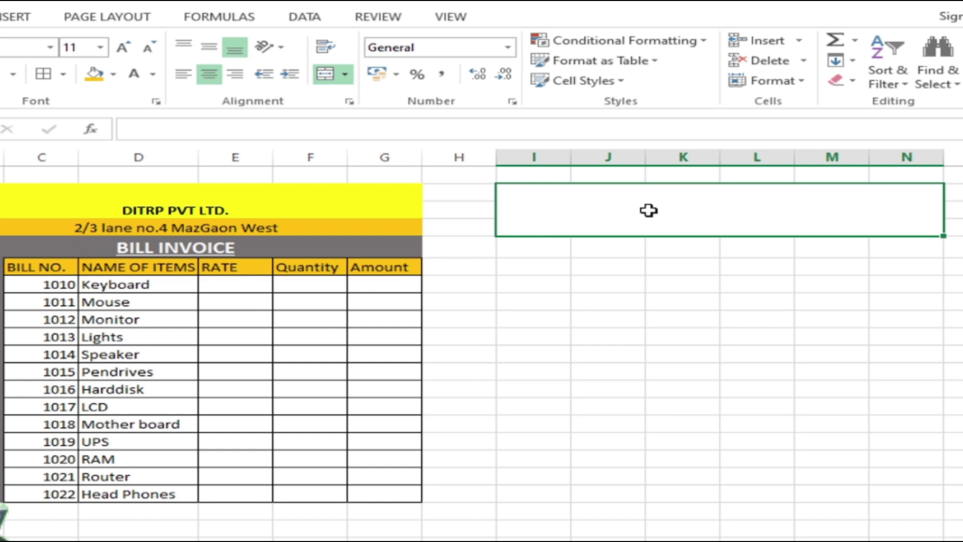
Enter ABC PVT LTD in the merged heading, then merge and centre the row below across I to N and enter ADDRESSS
{"action": "type", "text": "PVT LT"}
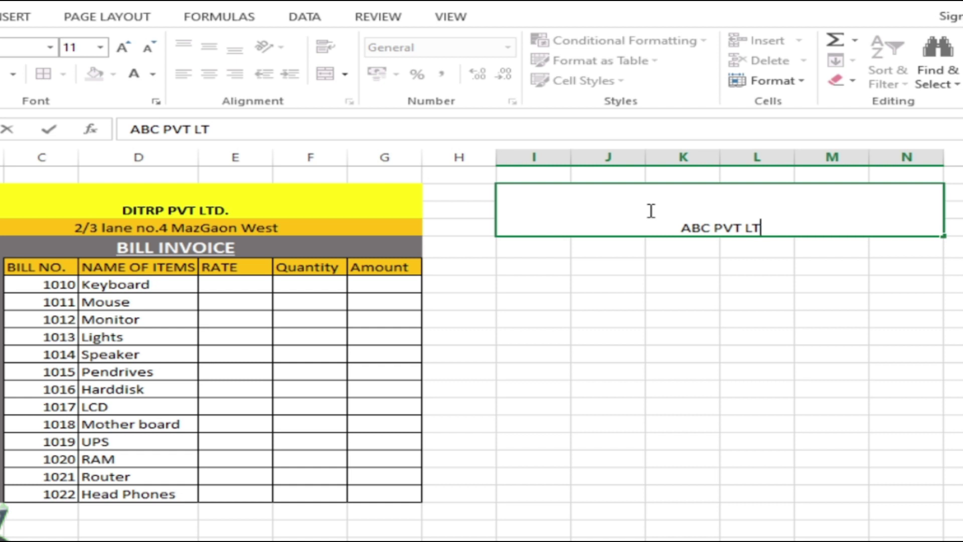
{"action": "type", "text": "D"}
{"action": "left_click", "coordinate": [666, 268]}
{"action": "left_click_drag", "start_coordinate": [532, 247], "coordinate": [871, 244]}
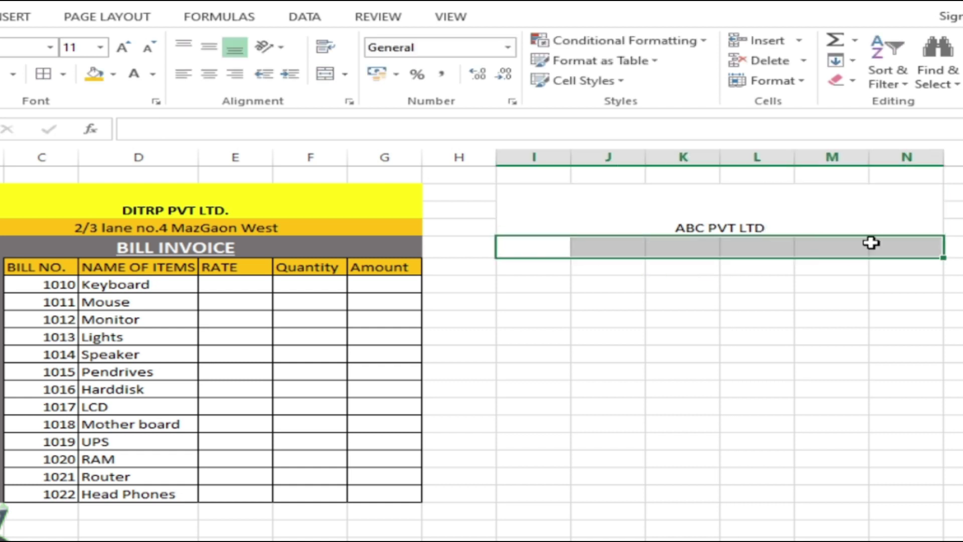
{"action": "left_click", "coordinate": [325, 73]}
{"action": "type", "text": "ADDRESSS"}
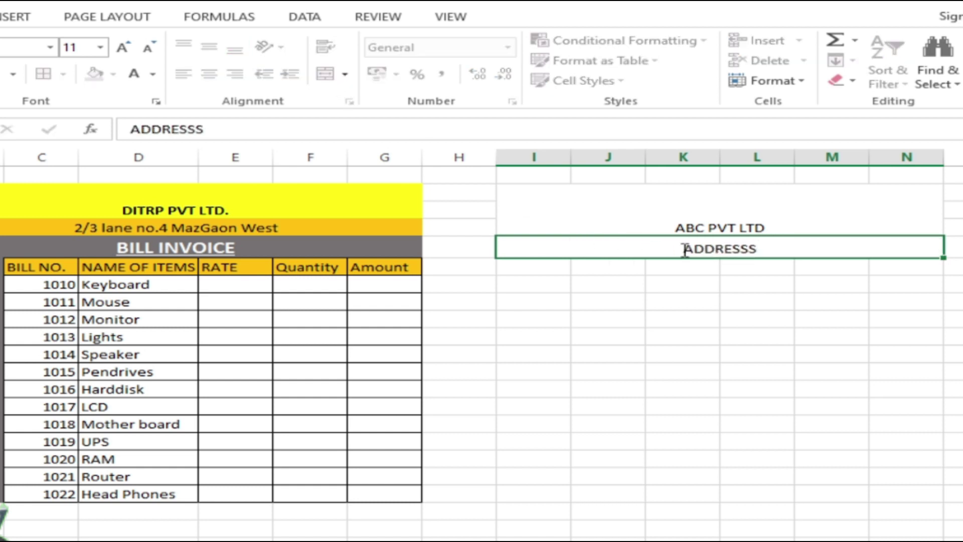
{"action": "key", "text": "Return"}
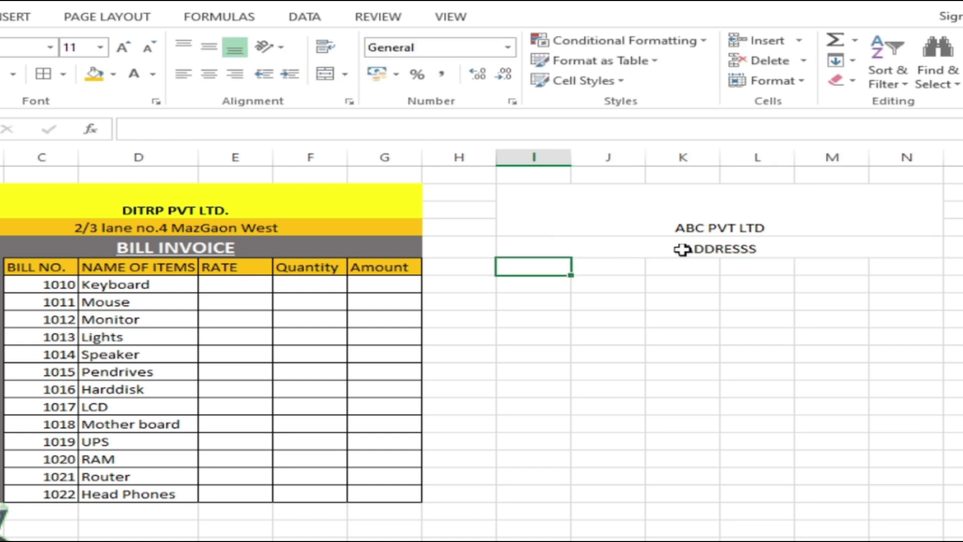
Merge and centre the row below ADDRESSS across columns I to N and enter BILL INVOICE in it
{"action": "left_click_drag", "start_coordinate": [533, 267], "coordinate": [898, 263]}
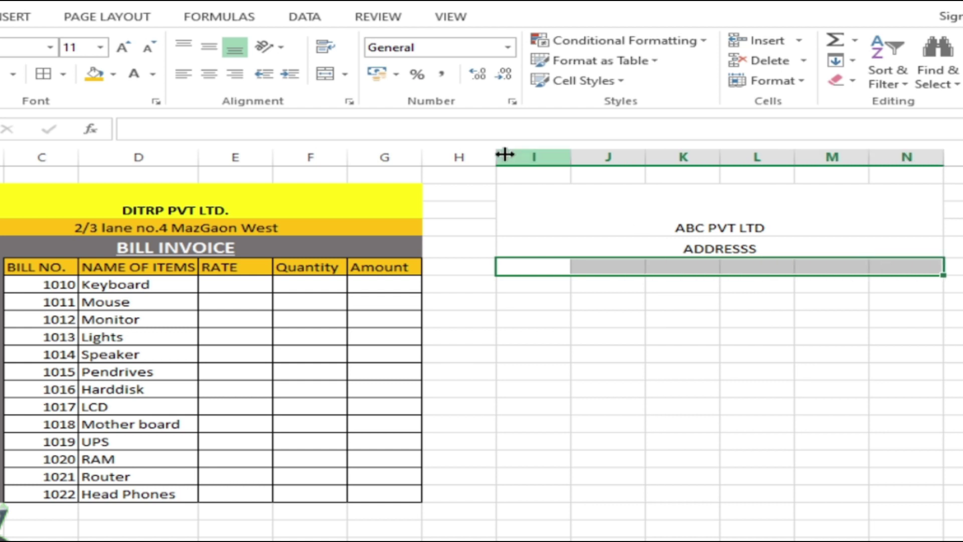
{"action": "left_click", "coordinate": [325, 73]}
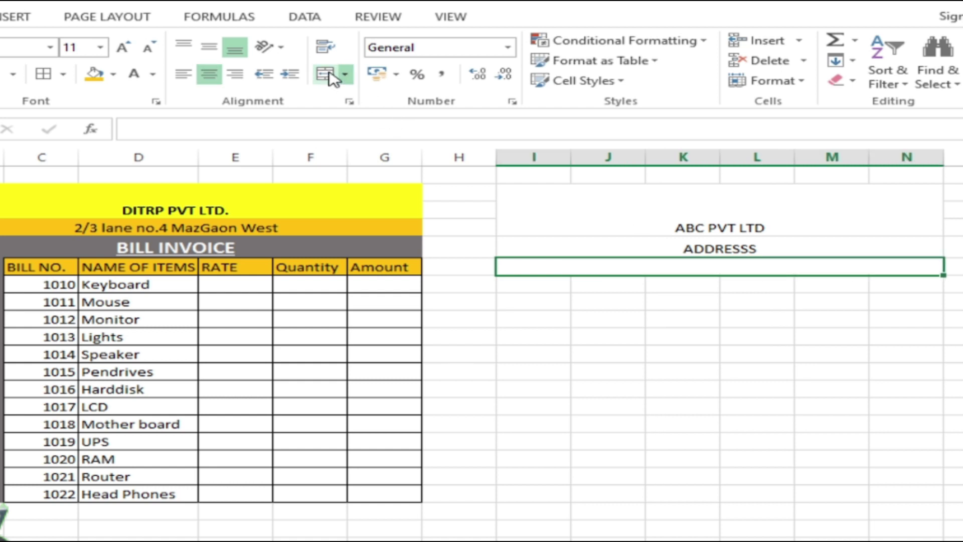
{"action": "double_click", "coordinate": [719, 267]}
{"action": "type", "text": "BILL"}
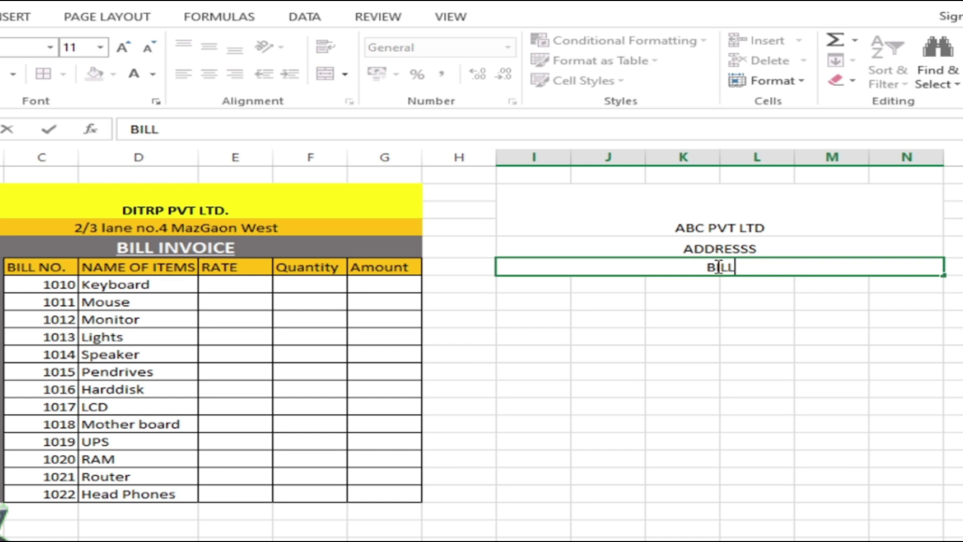
{"action": "type", "text": " INCO"}
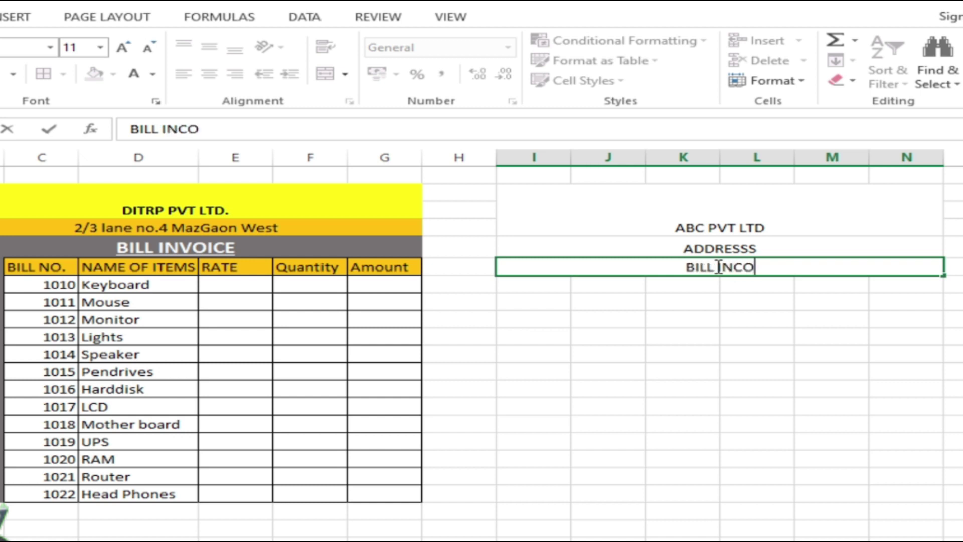
{"action": "key", "text": "BackSpace"}
{"action": "key", "text": "BackSpace"}
{"action": "type", "text": "VOICE"}
{"action": "left_click", "coordinate": [707, 301]}
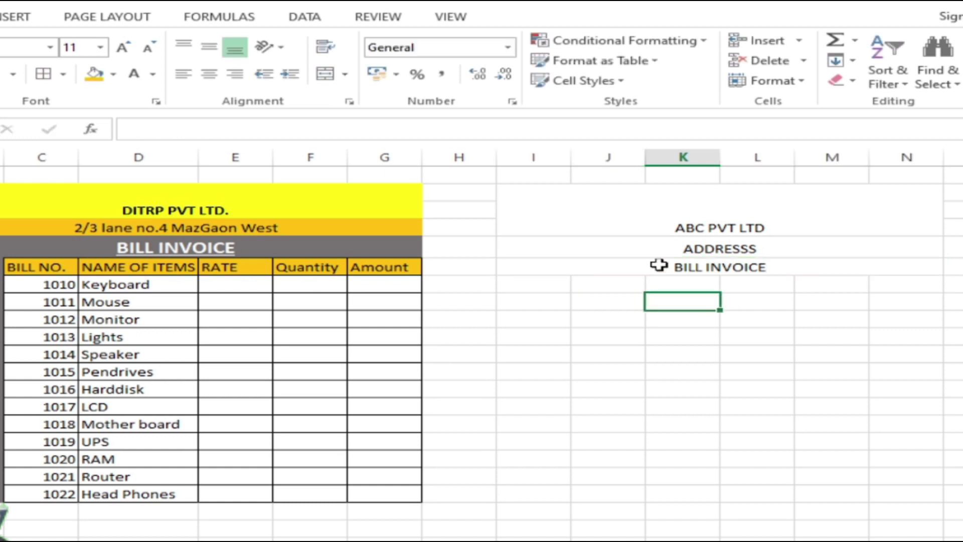
Fill the new BILL INVOICE row with gold, the ADDRESSS row with dark blue and the ABC PVT LTD heading with light blue
{"action": "left_click", "coordinate": [594, 266]}
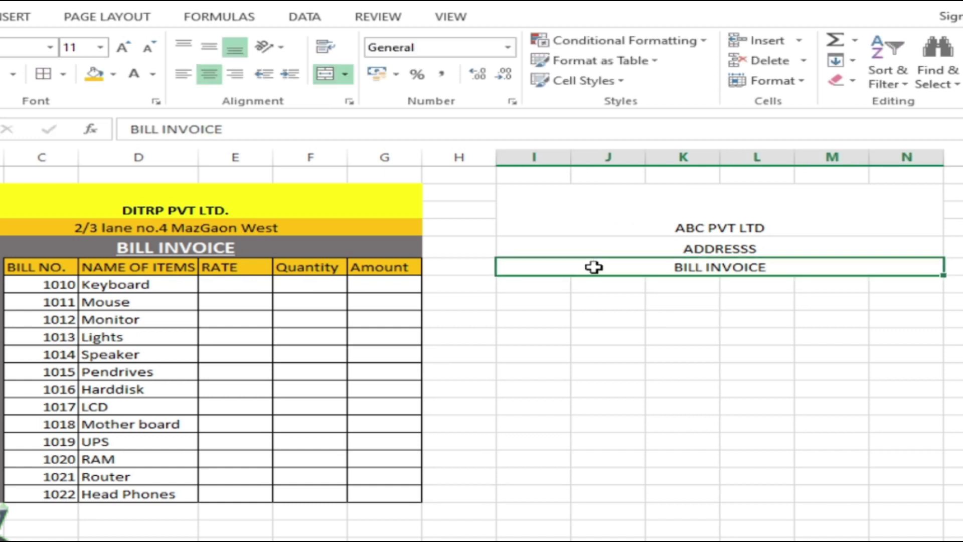
{"action": "left_click", "coordinate": [94, 74]}
{"action": "left_click", "coordinate": [635, 246]}
{"action": "left_click", "coordinate": [114, 74]}
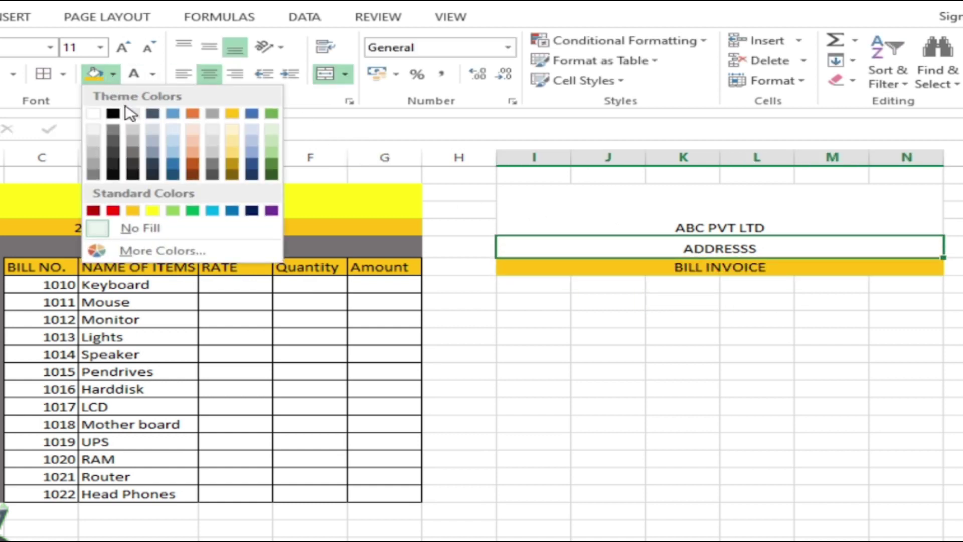
{"action": "left_click", "coordinate": [170, 165]}
{"action": "left_click", "coordinate": [523, 215]}
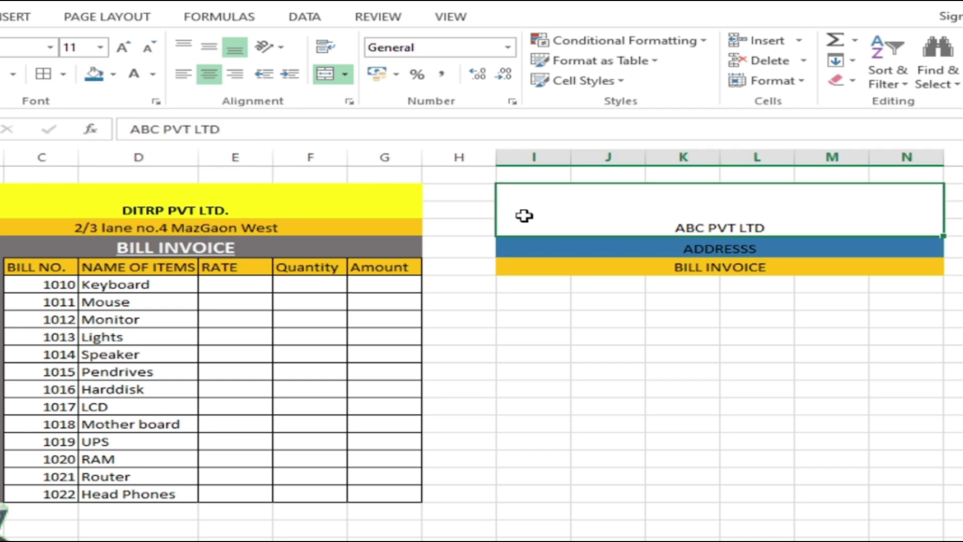
{"action": "left_click", "coordinate": [114, 74]}
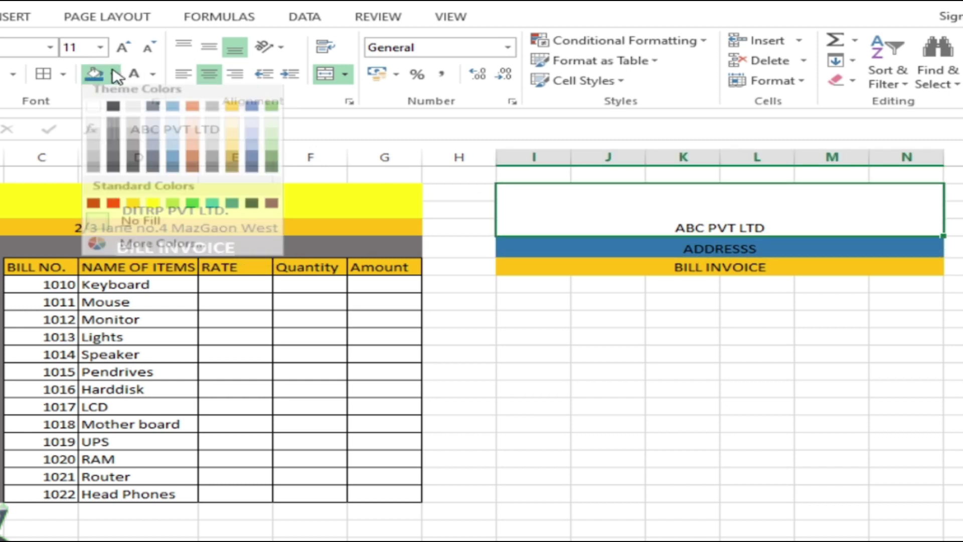
{"action": "left_click", "coordinate": [173, 146]}
Enter the column headings BILL NO, NAME OF ITEMS, RATE, QUANTITY and AMOUNT in columns I to M below BILL INVOICE
{"action": "left_click", "coordinate": [525, 315]}
{"action": "left_click", "coordinate": [525, 285]}
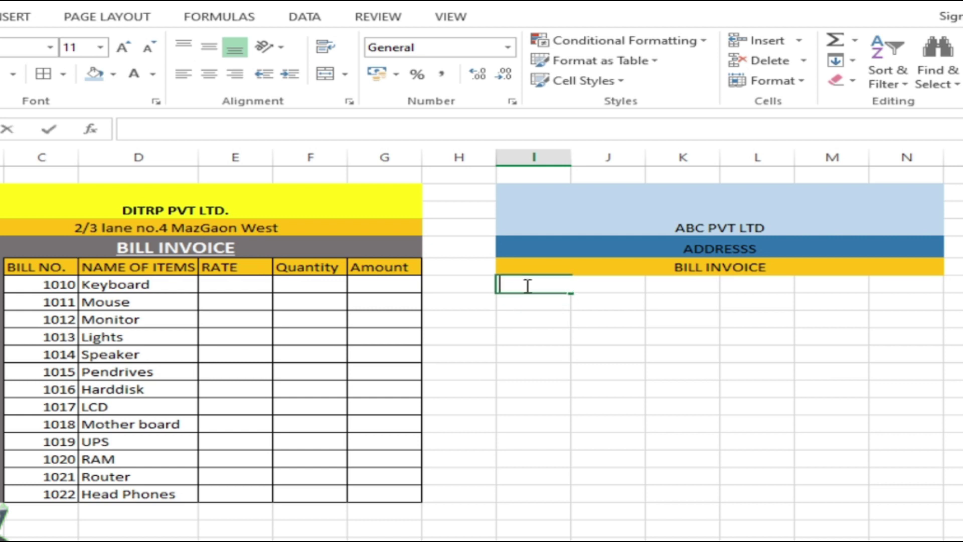
{"action": "type", "text": "BILL NO"}
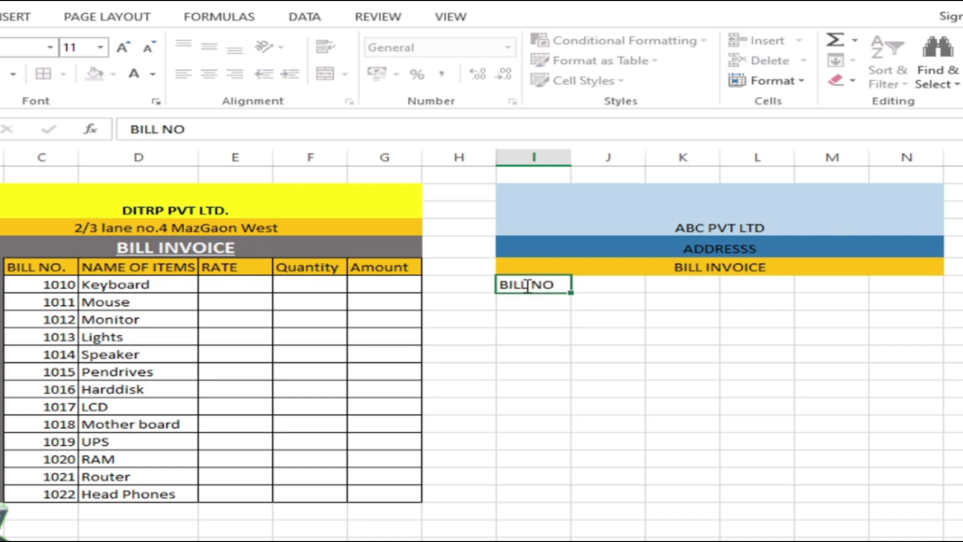
{"action": "key", "text": "Tab"}
{"action": "type", "text": "NAME"}
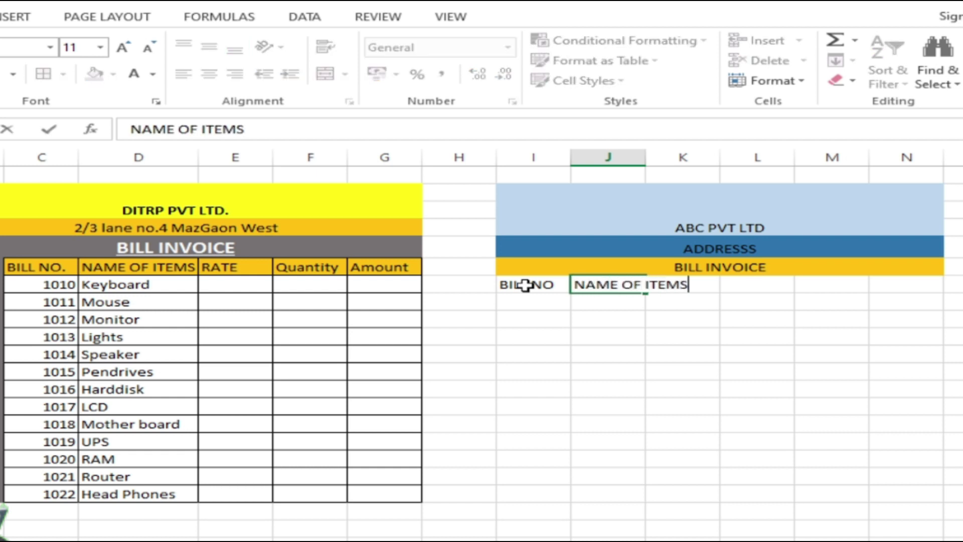
{"action": "type", "text": " OF ITEMS"}
{"action": "key", "text": "Tab"}
{"action": "type", "text": "RA"}
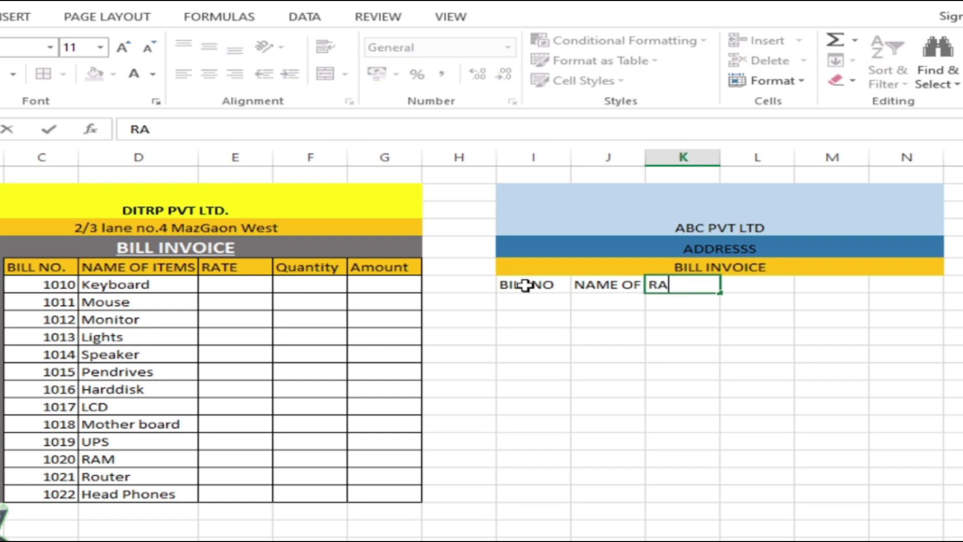
{"action": "key", "text": "Tab"}
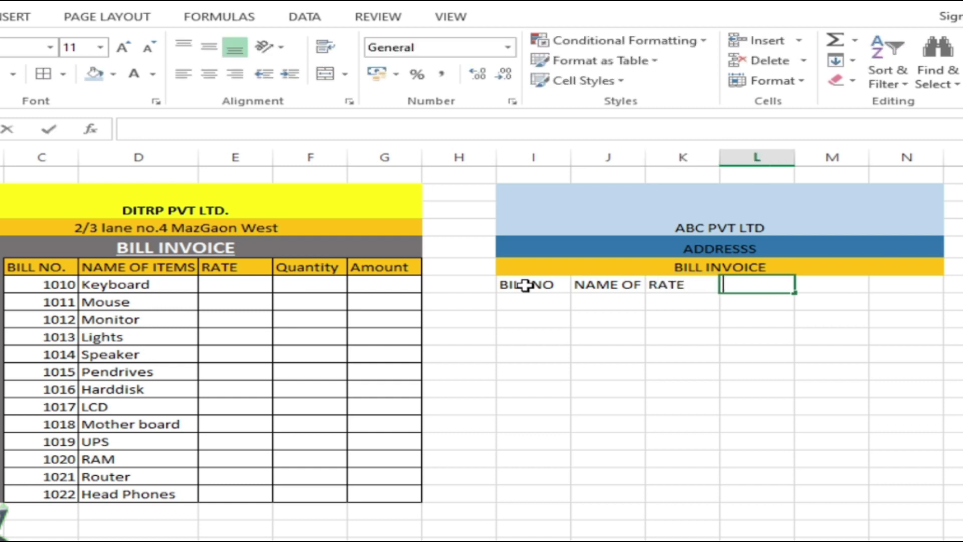
{"action": "type", "text": "QUANTITY"}
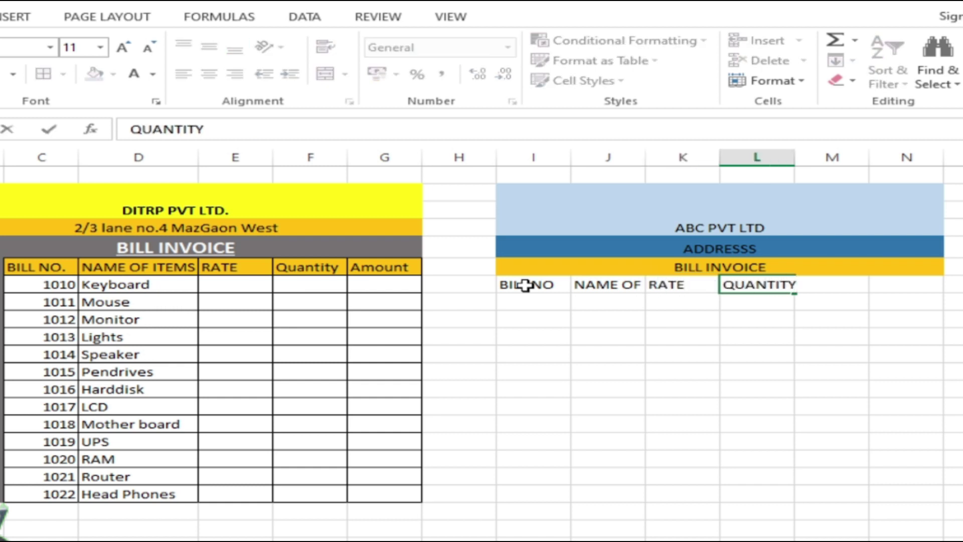
{"action": "key", "text": "Tab"}
{"action": "type", "text": "AM"}
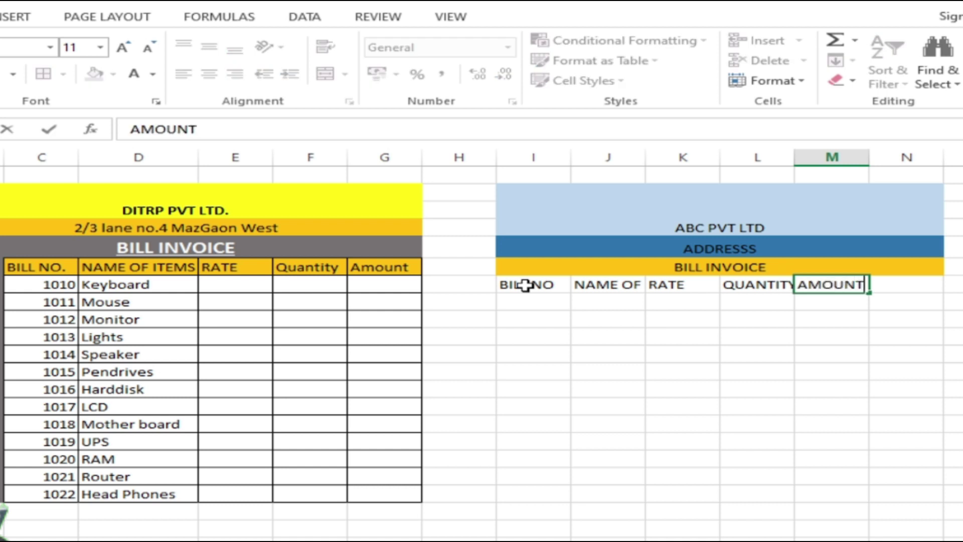
{"action": "type", "text": "OUNT"}
Widen columns J and L so the NAME OF ITEMS and QUANTITY headings fit
{"action": "left_click", "coordinate": [617, 369]}
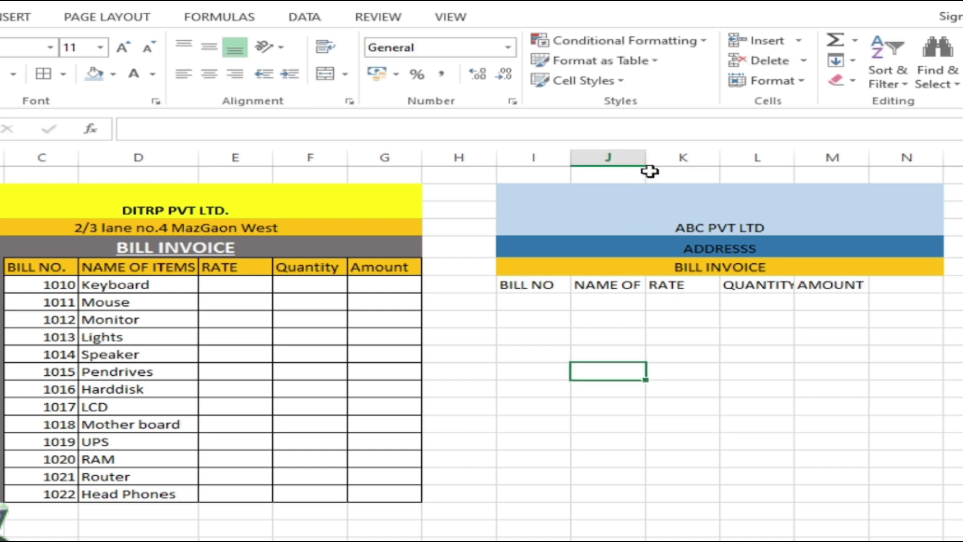
{"action": "left_click_drag", "start_coordinate": [647, 166], "coordinate": [695, 166]}
{"action": "left_click", "coordinate": [852, 389]}
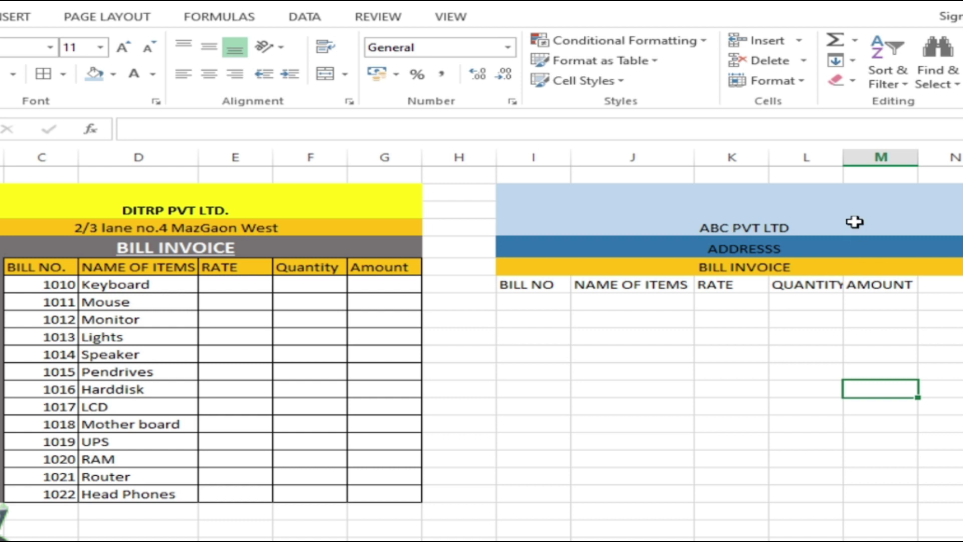
{"action": "left_click_drag", "start_coordinate": [845, 165], "coordinate": [852, 166]}
{"action": "left_click", "coordinate": [875, 461]}
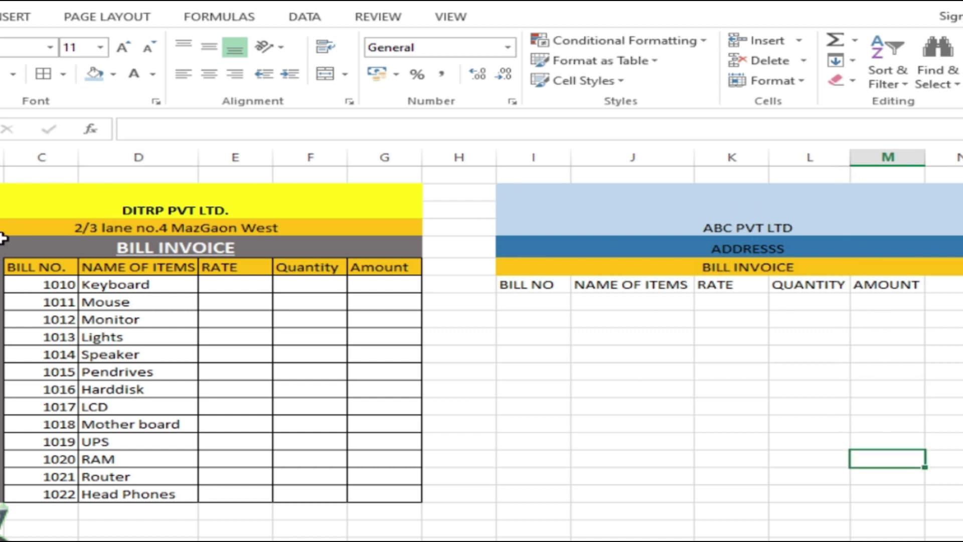
{"action": "left_click", "coordinate": [31, 214]}
{"action": "left_click_drag", "start_coordinate": [45, 224], "coordinate": [250, 492]}
{"action": "left_click_drag", "start_coordinate": [107, 287], "coordinate": [151, 492]}
{"action": "left_click_drag", "start_coordinate": [60, 287], "coordinate": [56, 490]}
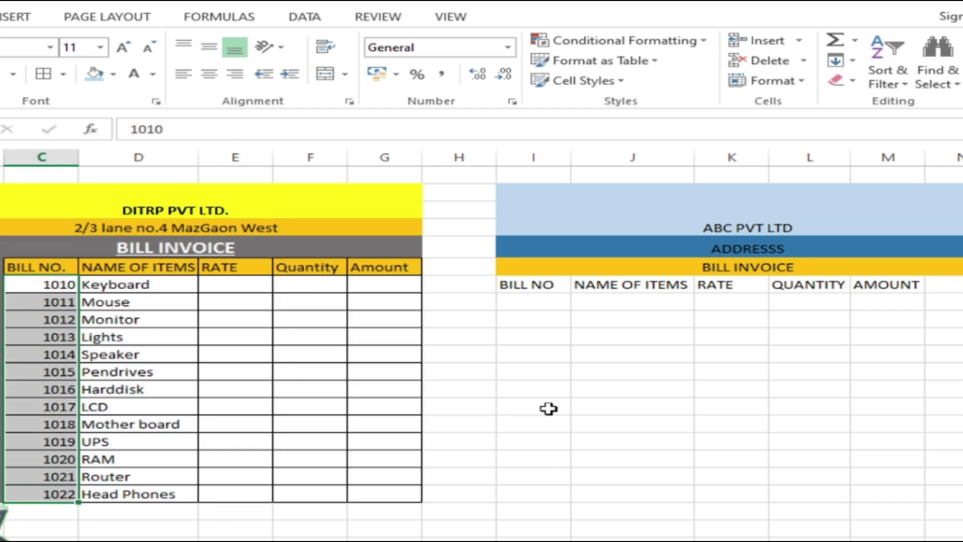
{"action": "left_click", "coordinate": [582, 406]}
Clear the contents, fill colours and borders of the ABC PVT LTD header block, including its column headings
{"action": "left_click_drag", "start_coordinate": [572, 200], "coordinate": [778, 279]}
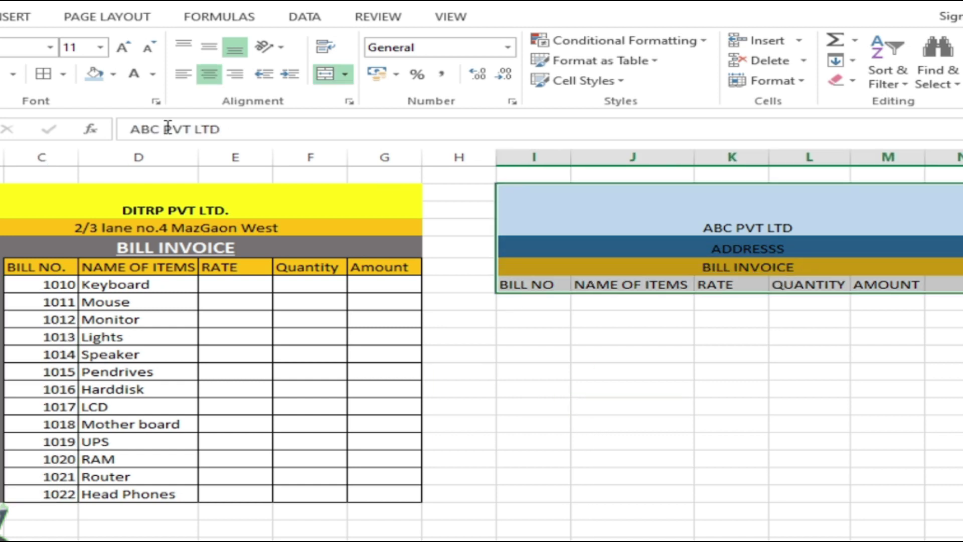
{"action": "key", "text": "Delete"}
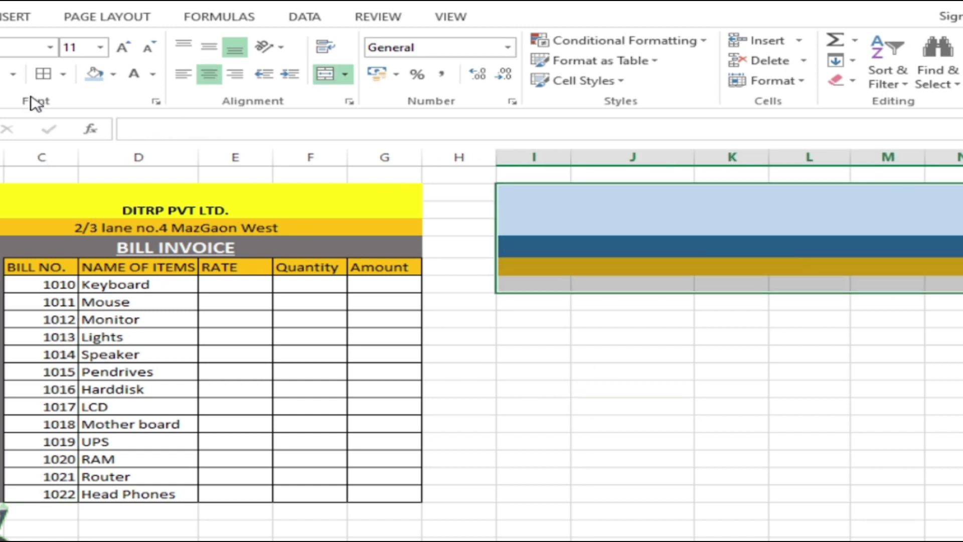
{"action": "left_click", "coordinate": [114, 75]}
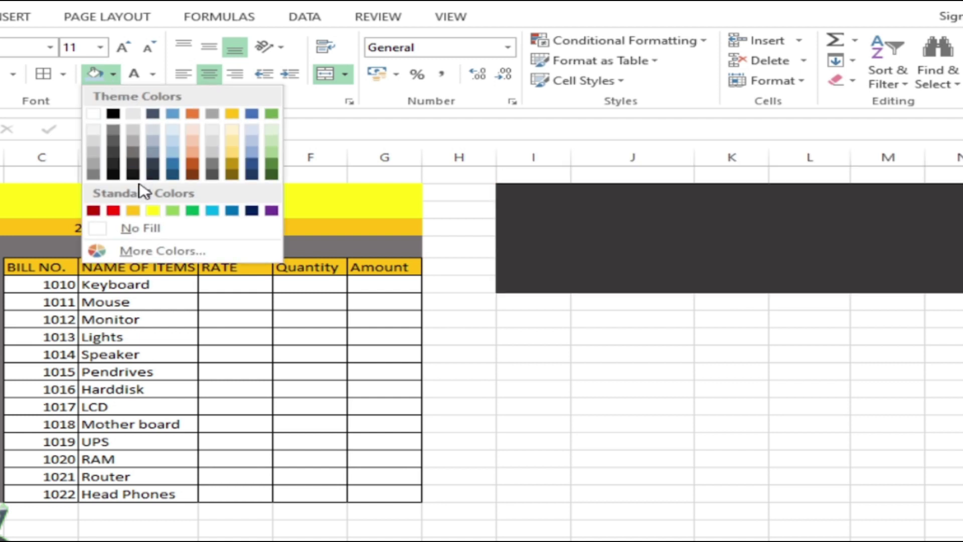
{"action": "left_click", "coordinate": [140, 228]}
{"action": "left_click", "coordinate": [63, 75]}
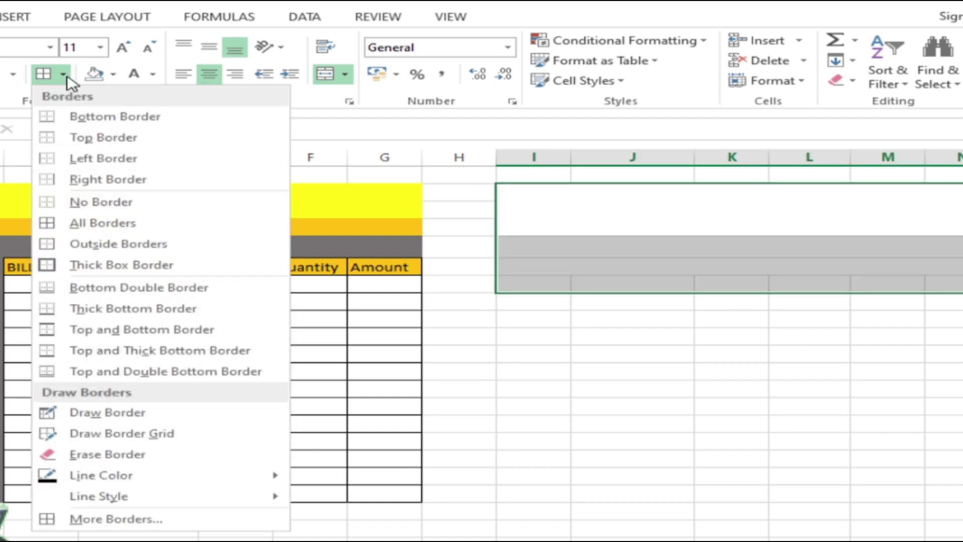
{"action": "left_click", "coordinate": [80, 201]}
{"action": "left_click", "coordinate": [582, 340]}
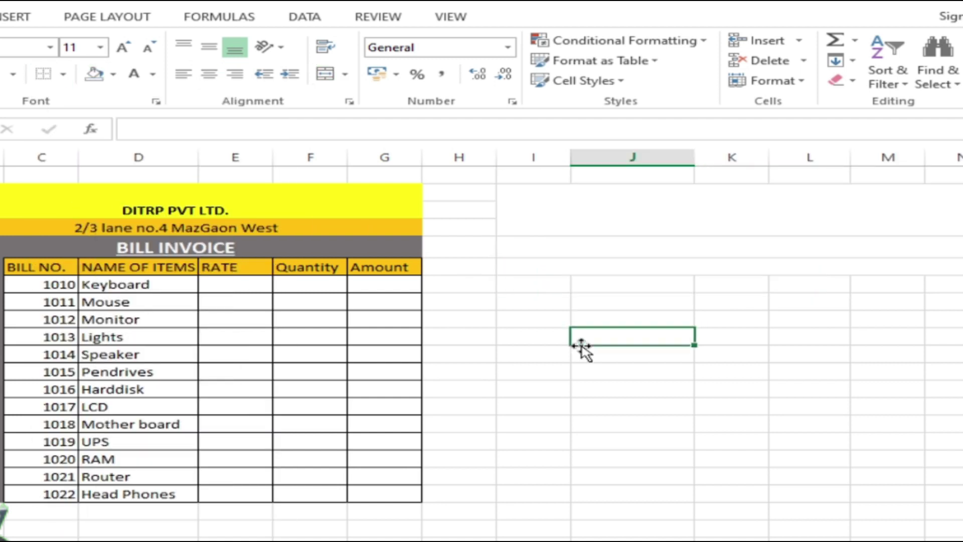
Enter the rates 250 for Keyboard, 150 for Mouse, 300 for Monitor, 299 for Lights and 2500 for Speaker
{"action": "left_click", "coordinate": [249, 285]}
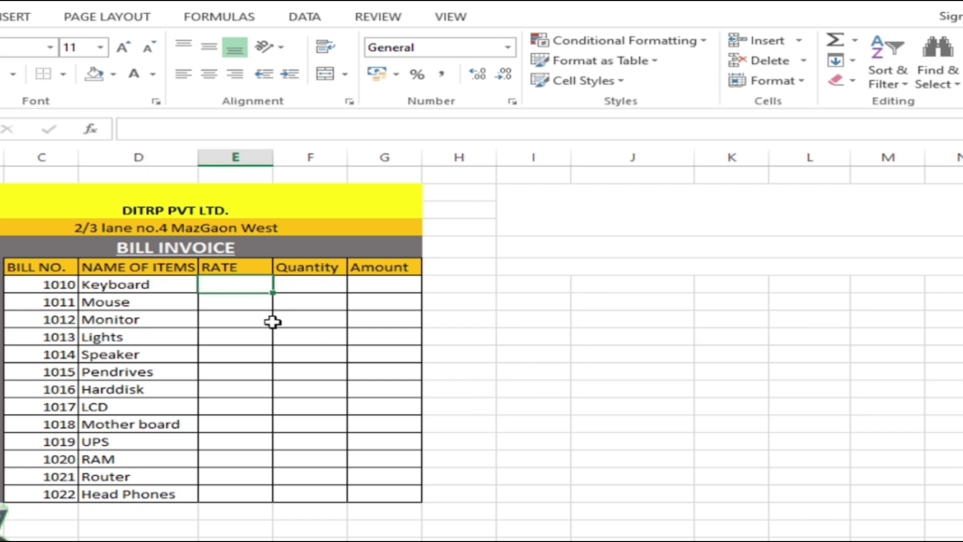
{"action": "type", "text": "250"}
{"action": "key", "text": "Return"}
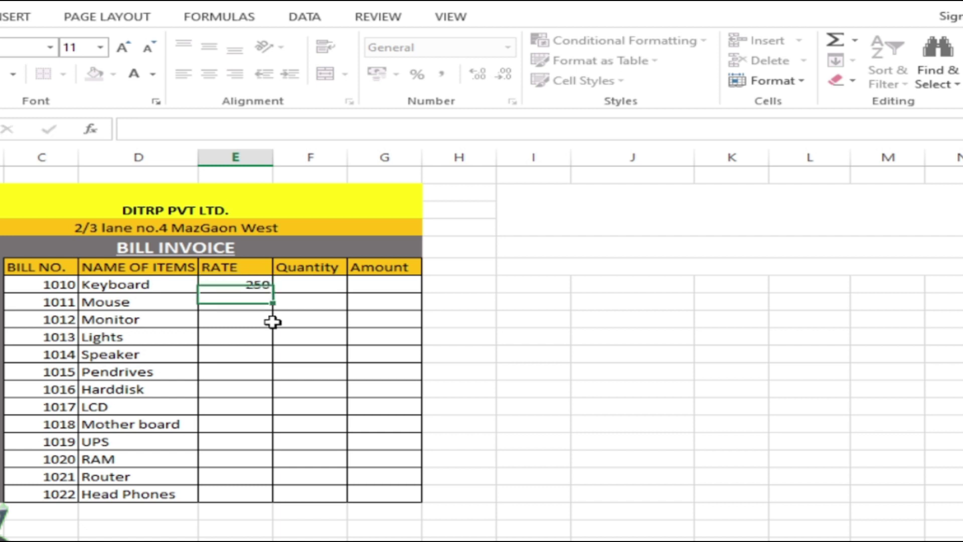
{"action": "type", "text": "150"}
{"action": "key", "text": "Return"}
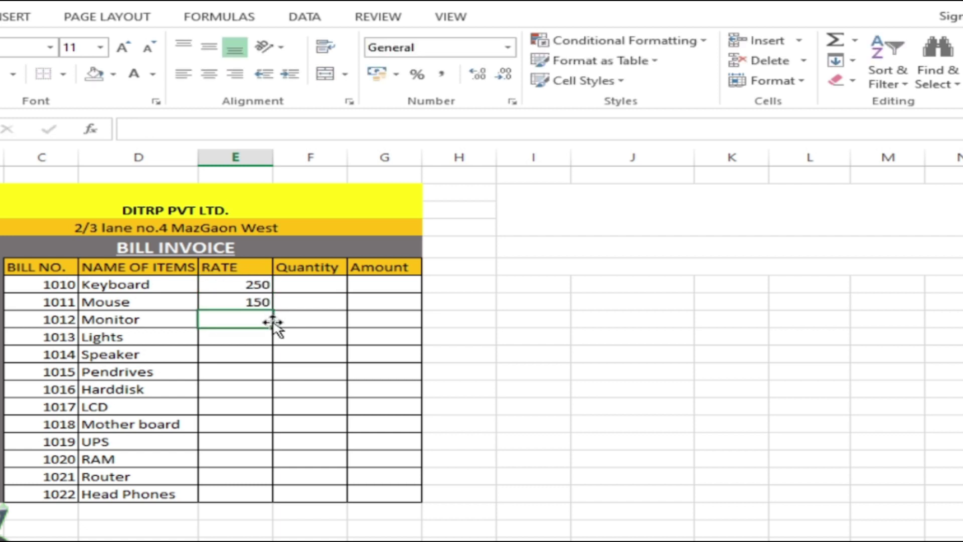
{"action": "type", "text": "300"}
{"action": "key", "text": "Return"}
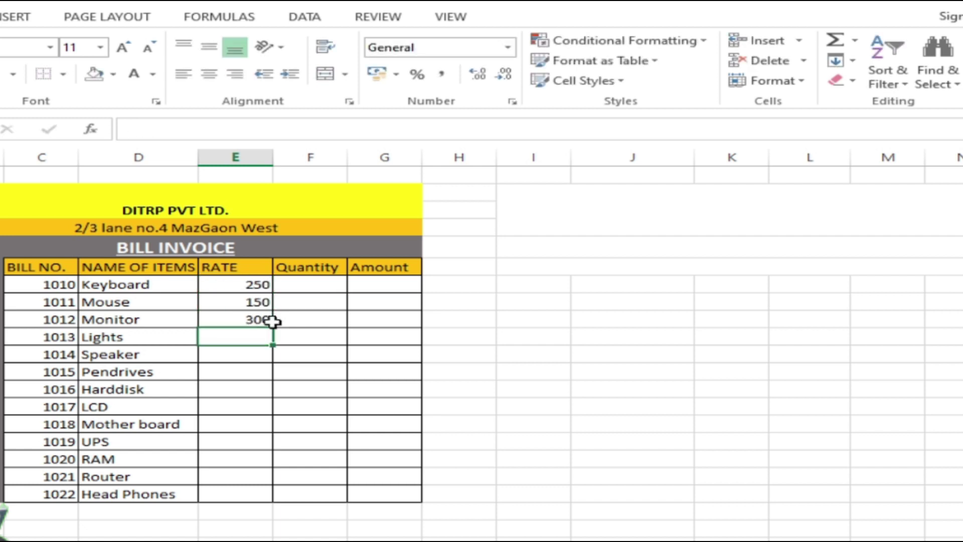
{"action": "type", "text": "299"}
{"action": "key", "text": "Return"}
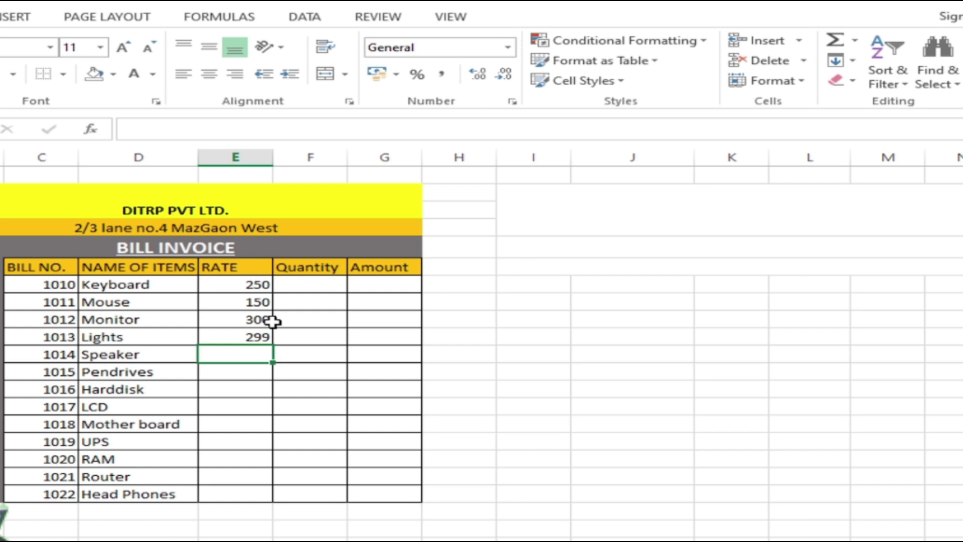
{"action": "type", "text": "2500"}
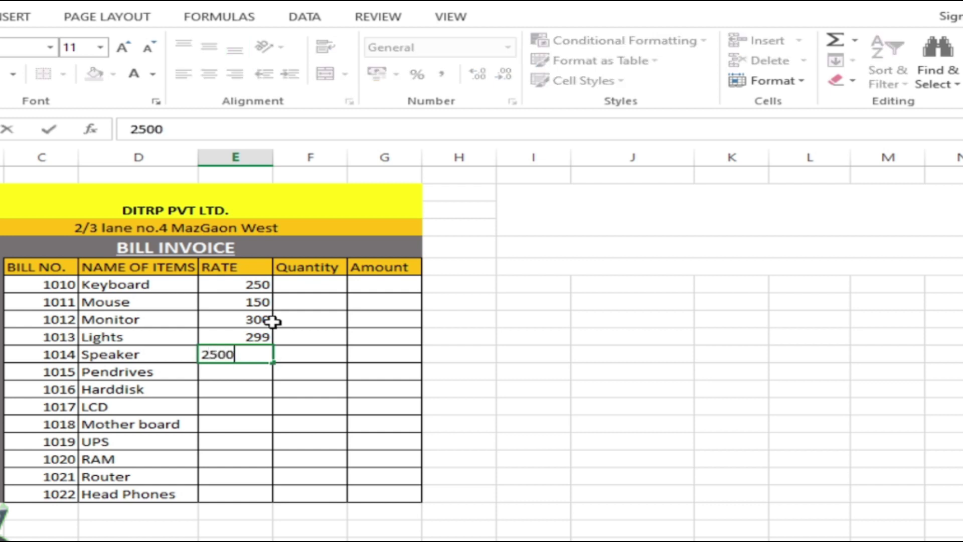
{"action": "key", "text": "Return"}
Enter the rates 300 for Pendrives, 150 for Harddisk, 200 for LCD and 2000 for Mother board
{"action": "type", "text": "300"}
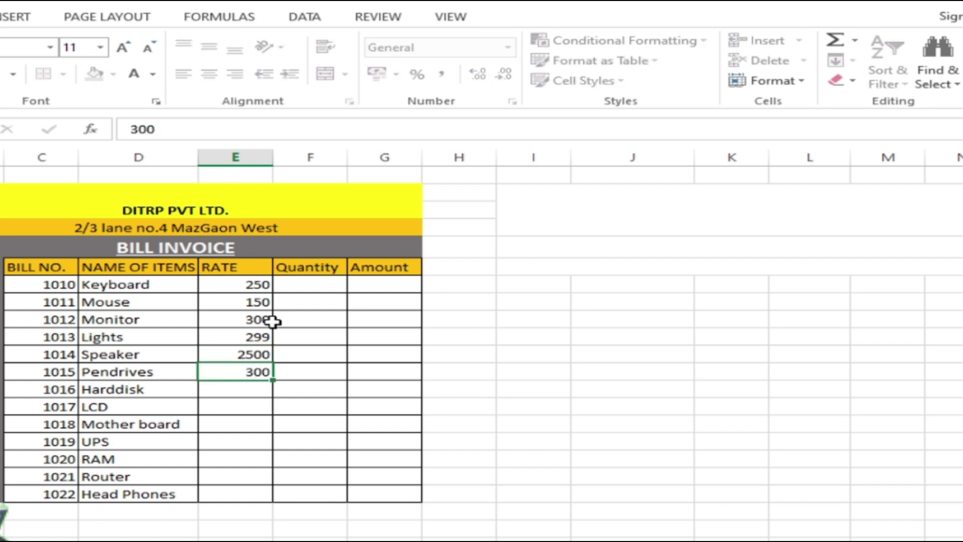
{"action": "key", "text": "Return"}
{"action": "type", "text": "150"}
{"action": "key", "text": "Return"}
{"action": "type", "text": "200"}
{"action": "key", "text": "Return"}
{"action": "type", "text": "2"}
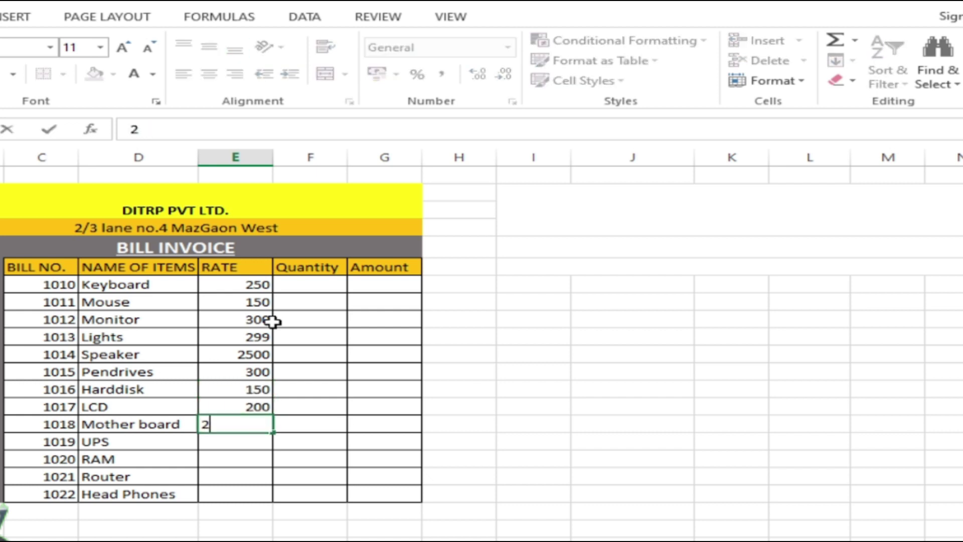
{"action": "type", "text": "0000"}
{"action": "key", "text": "Return"}
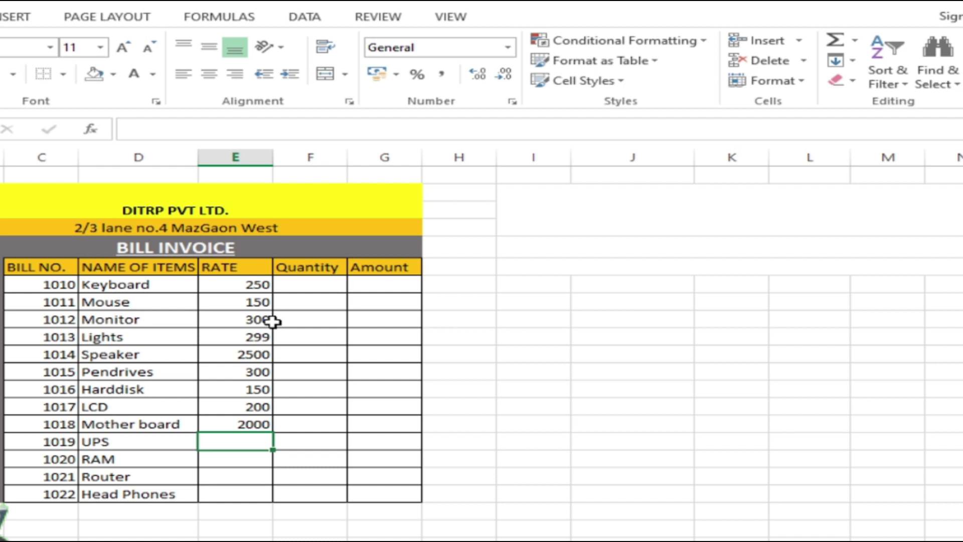
Enter the rates 3000 for UPS, 450 for RAM, 600 for Router and 650 for Head Phones
{"action": "type", "text": "3000"}
{"action": "key", "text": "Return"}
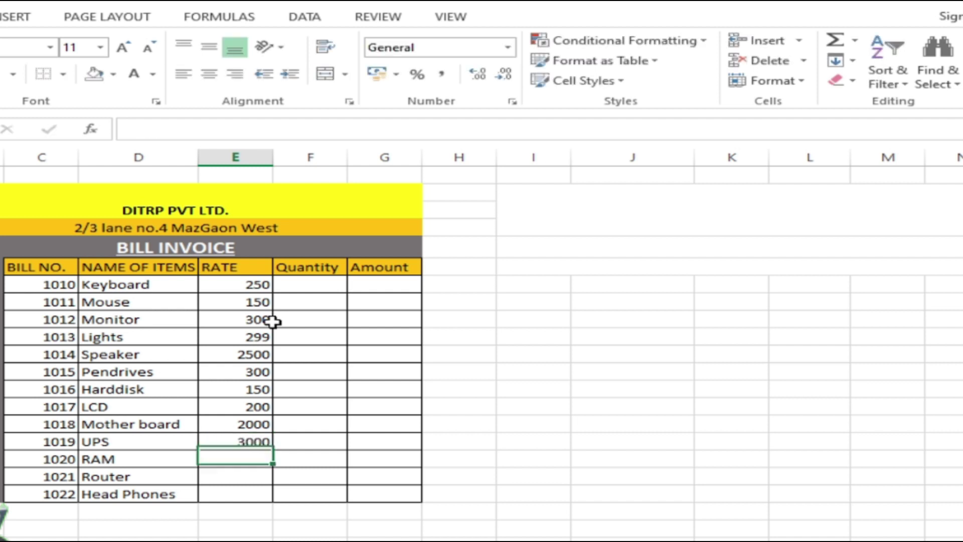
{"action": "type", "text": "45"}
{"action": "key", "text": "Return"}
{"action": "type", "text": "600"}
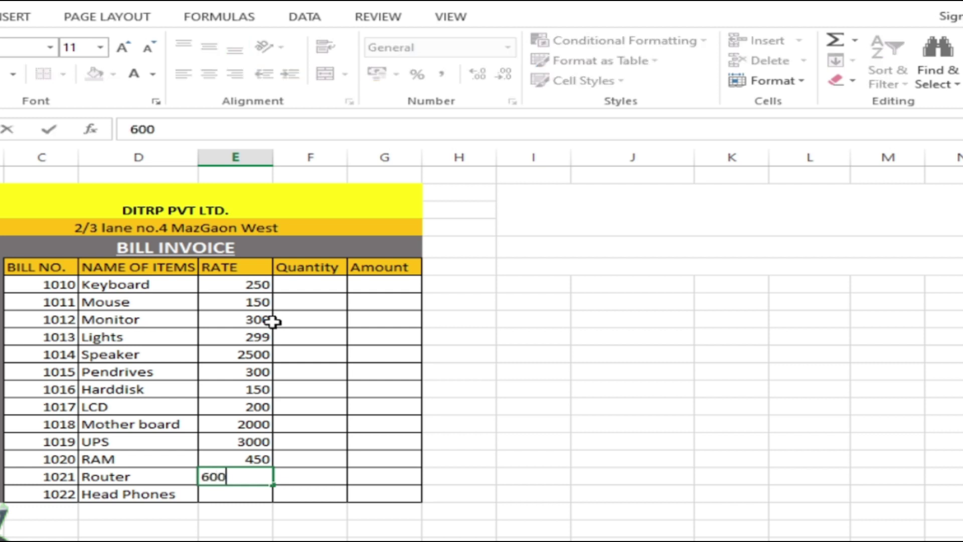
{"action": "key", "text": "Return"}
{"action": "type", "text": "650"}
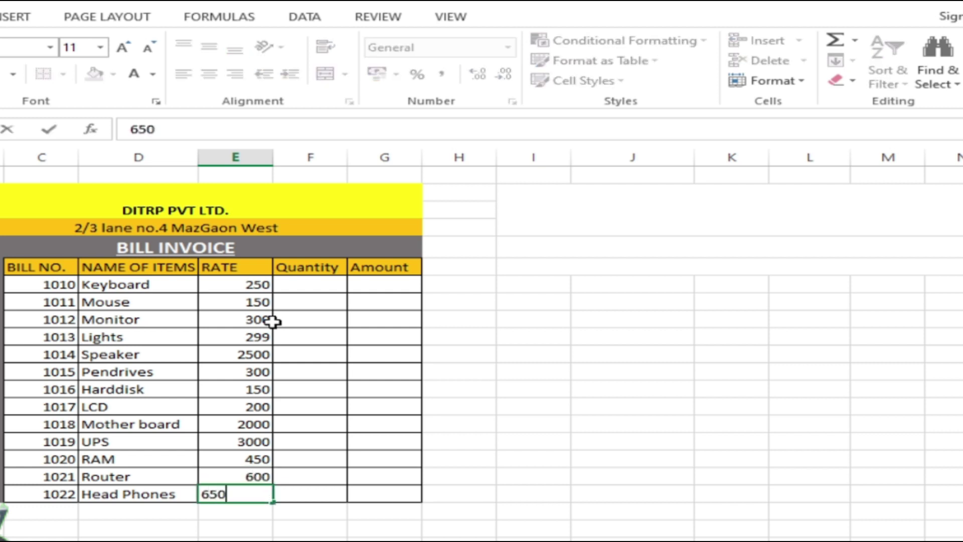
{"action": "key", "text": "Return"}
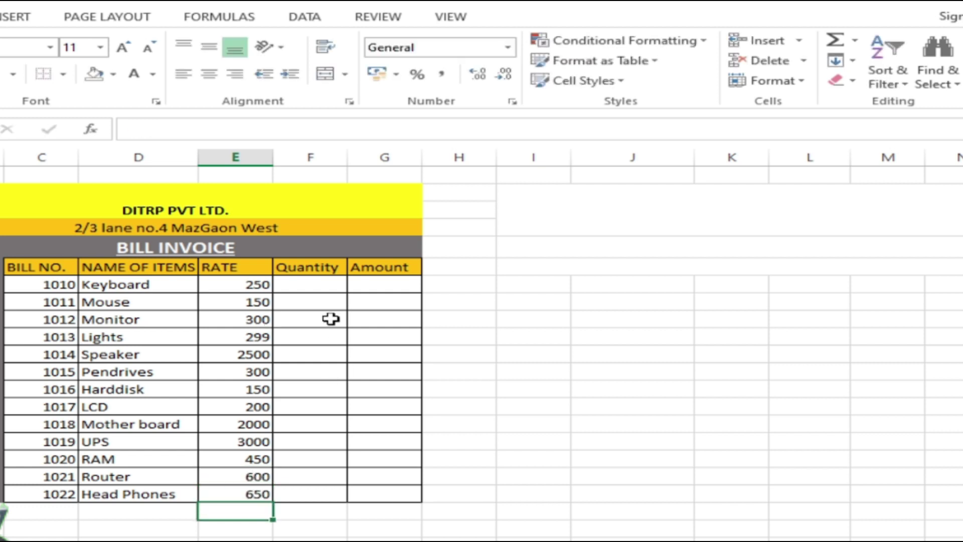
Enter the quantities 3 for Keyboard, 5 for Mouse, 4 for Monitor and 3 for Lights
{"action": "left_click", "coordinate": [330, 284]}
{"action": "type", "text": "3"}
{"action": "key", "text": "Return"}
{"action": "type", "text": "5"}
{"action": "key", "text": "Return"}
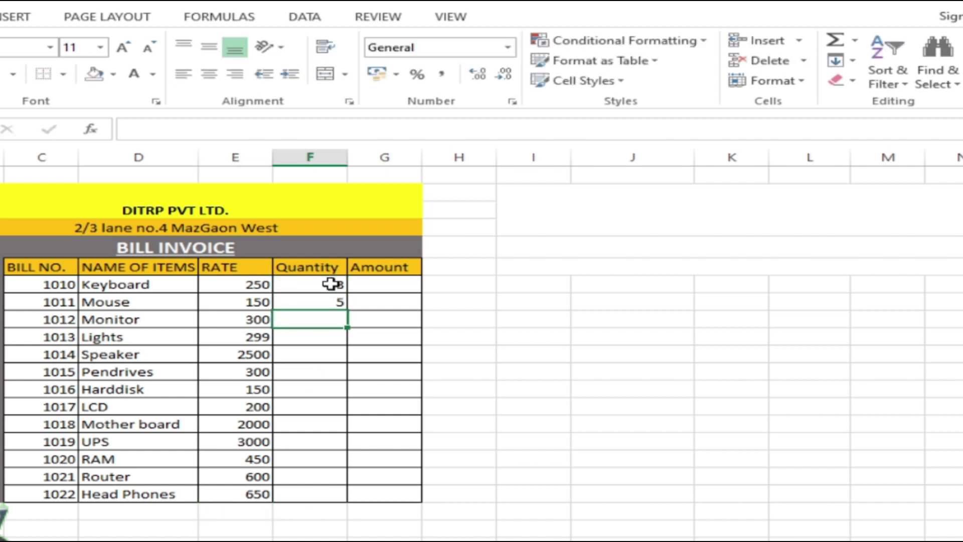
{"action": "type", "text": "4"}
{"action": "key", "text": "Return"}
{"action": "type", "text": "3"}
{"action": "key", "text": "Return"}
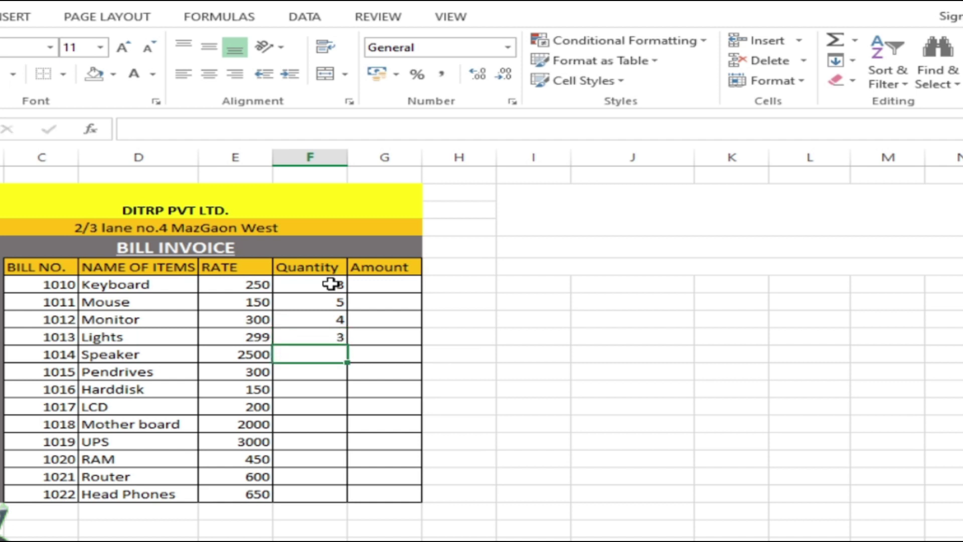
Enter the quantities 5 for Speaker, 8 for Pendrives, 9 for Harddisk and 8 for LCD
{"action": "type", "text": "5"}
{"action": "key", "text": "Return"}
{"action": "type", "text": "8"}
{"action": "key", "text": "Return"}
{"action": "type", "text": "9"}
{"action": "key", "text": "Return"}
{"action": "type", "text": "8"}
{"action": "key", "text": "Return"}
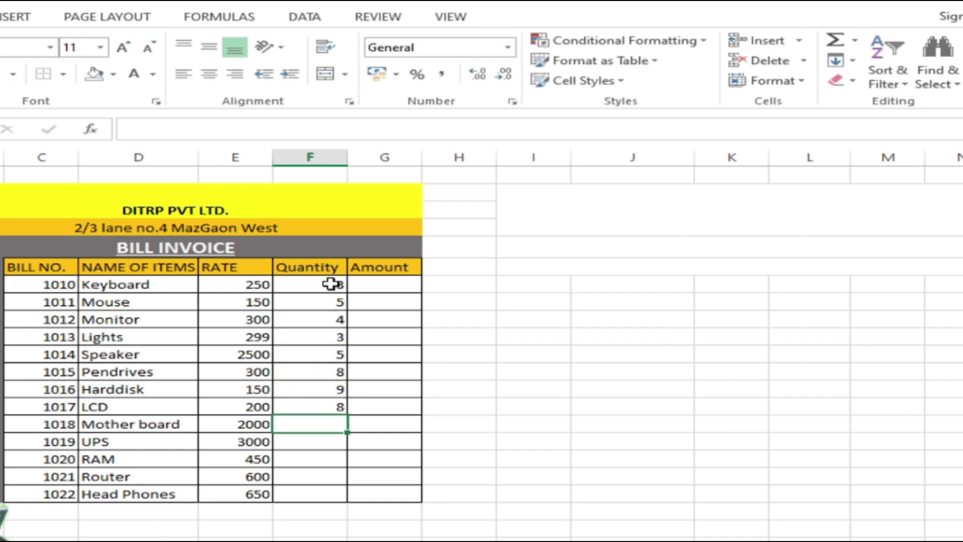
Enter the quantities 4 for Mother board, 5 for UPS, 12 for RAM, 3 for Router and 12 for Head Phones
{"action": "type", "text": "4"}
{"action": "key", "text": "Return"}
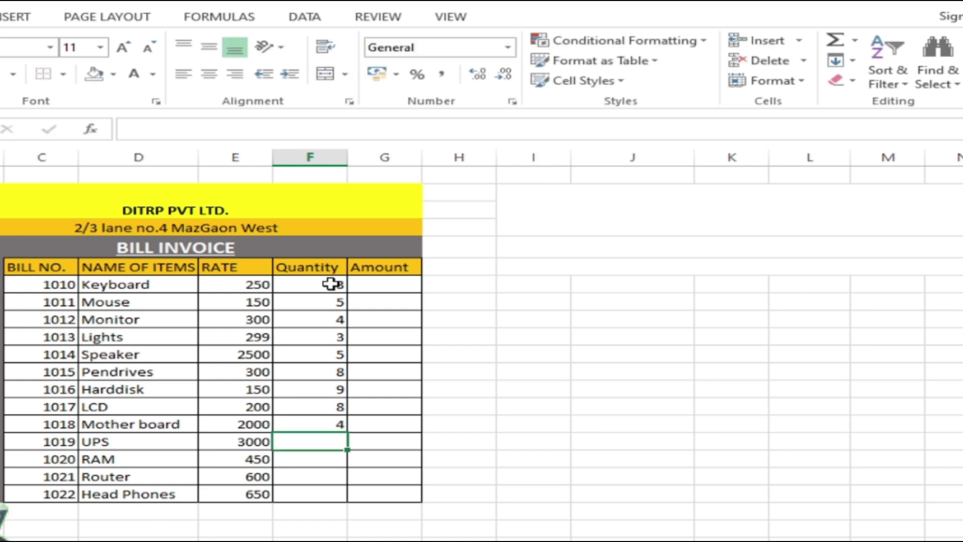
{"action": "type", "text": "5"}
{"action": "key", "text": "Return"}
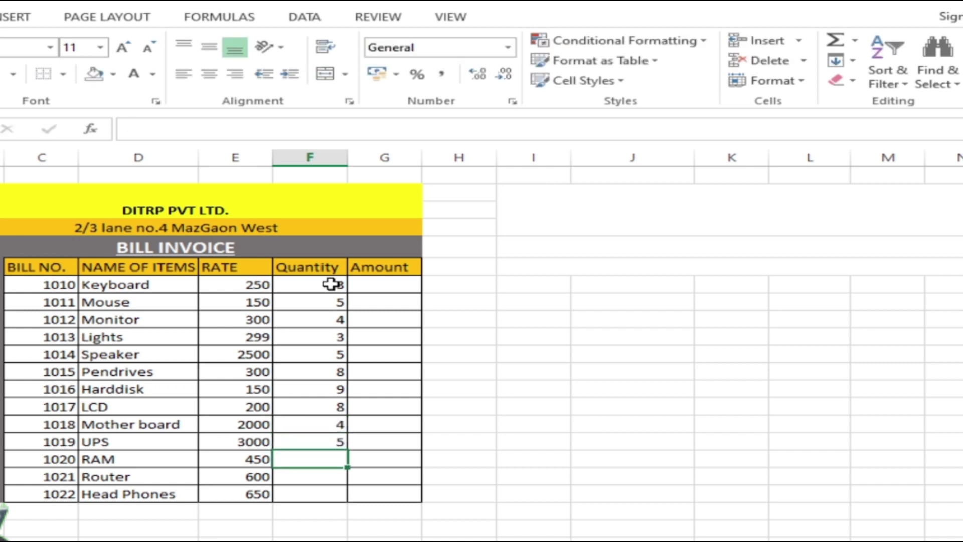
{"action": "type", "text": "12"}
{"action": "key", "text": "Return"}
{"action": "type", "text": "3"}
{"action": "key", "text": "Return"}
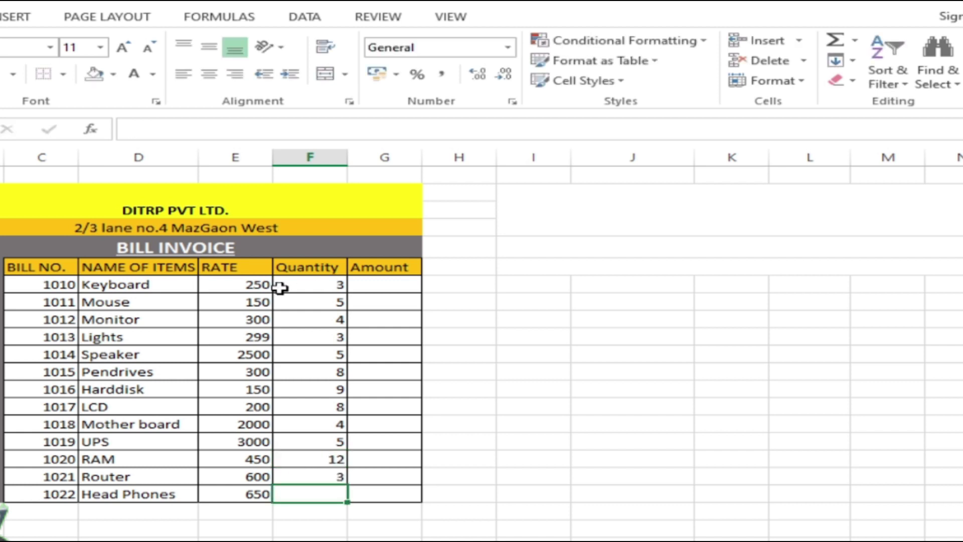
{"action": "type", "text": "12"}
{"action": "key", "text": "Return"}
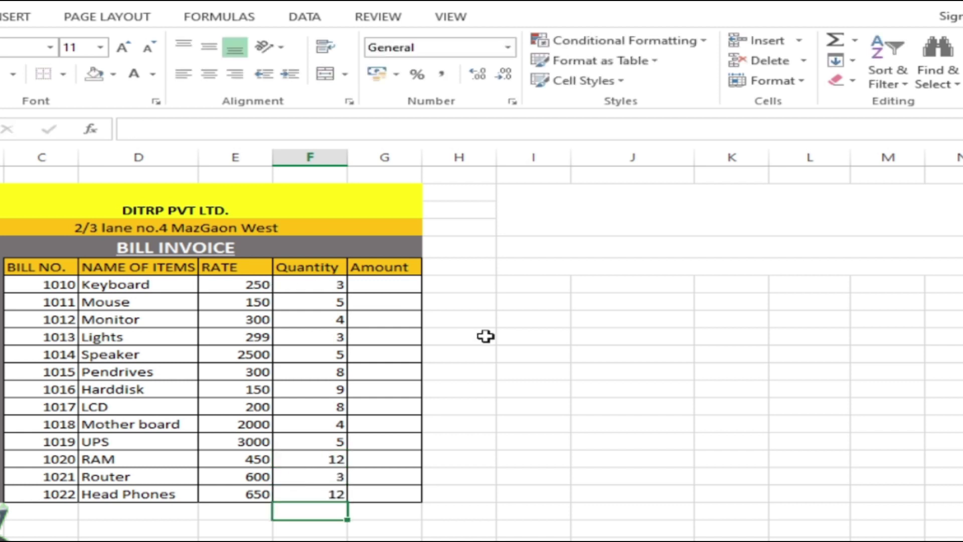
Examine the name, rate, quantity and amount cells in the Keyboard row of the invoice
{"action": "left_click", "coordinate": [499, 343]}
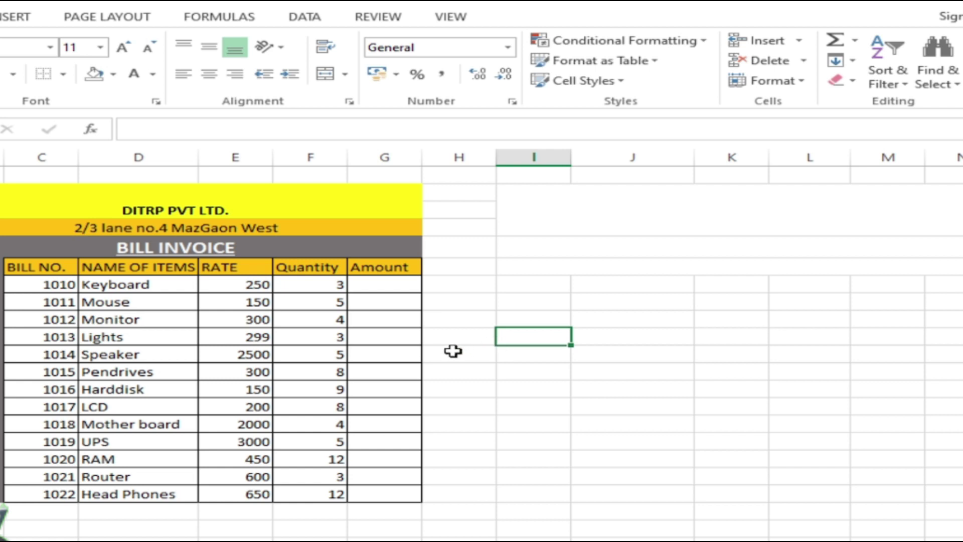
{"action": "left_click", "coordinate": [393, 287]}
{"action": "left_click", "coordinate": [480, 316]}
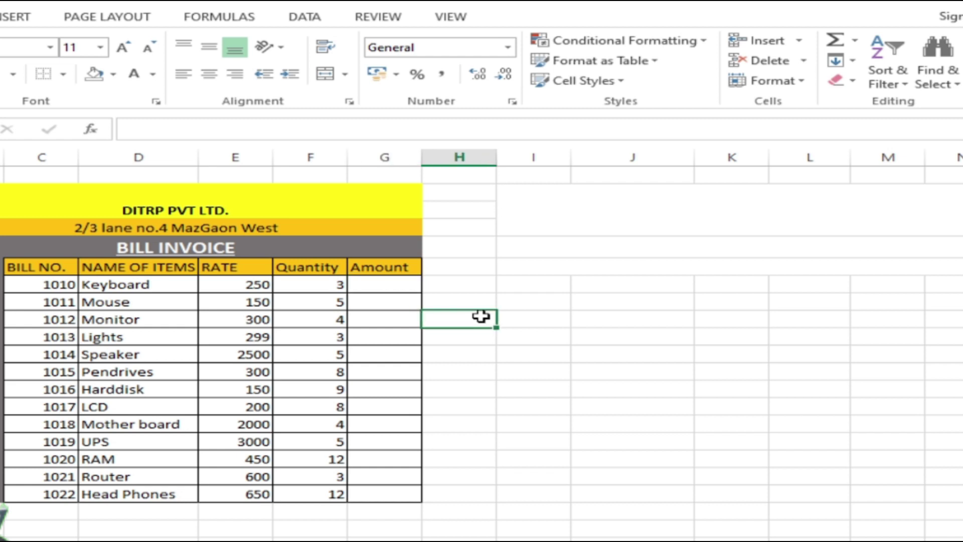
{"action": "left_click", "coordinate": [397, 289]}
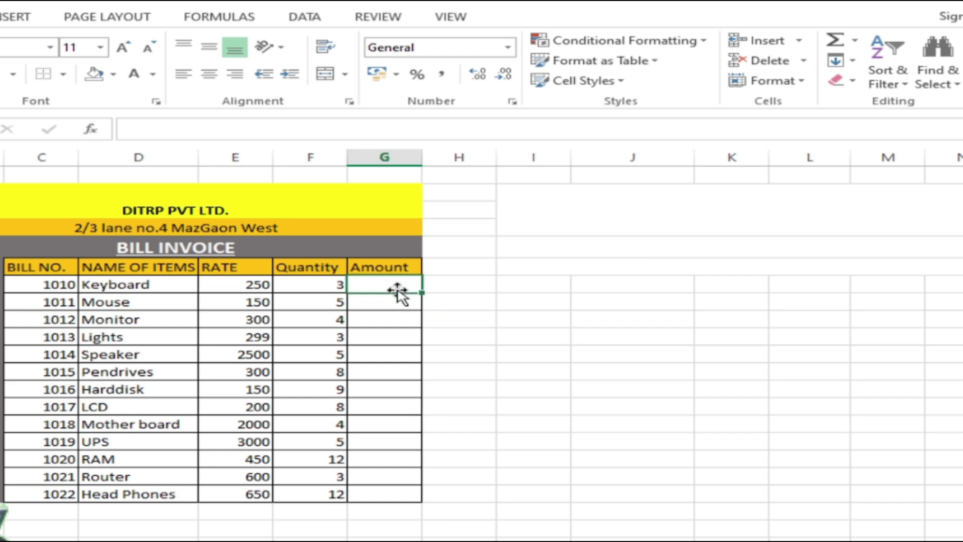
{"action": "left_click", "coordinate": [258, 285]}
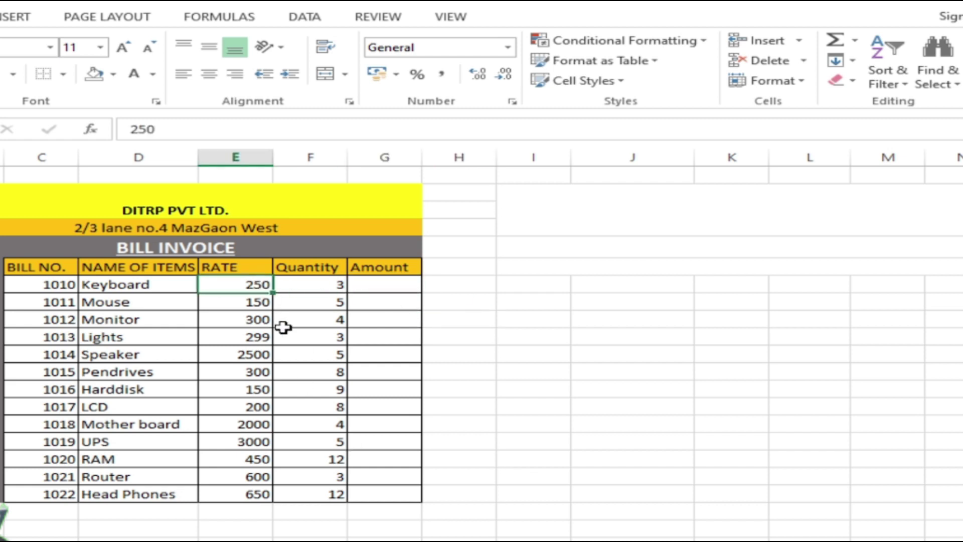
{"action": "left_click", "coordinate": [323, 285]}
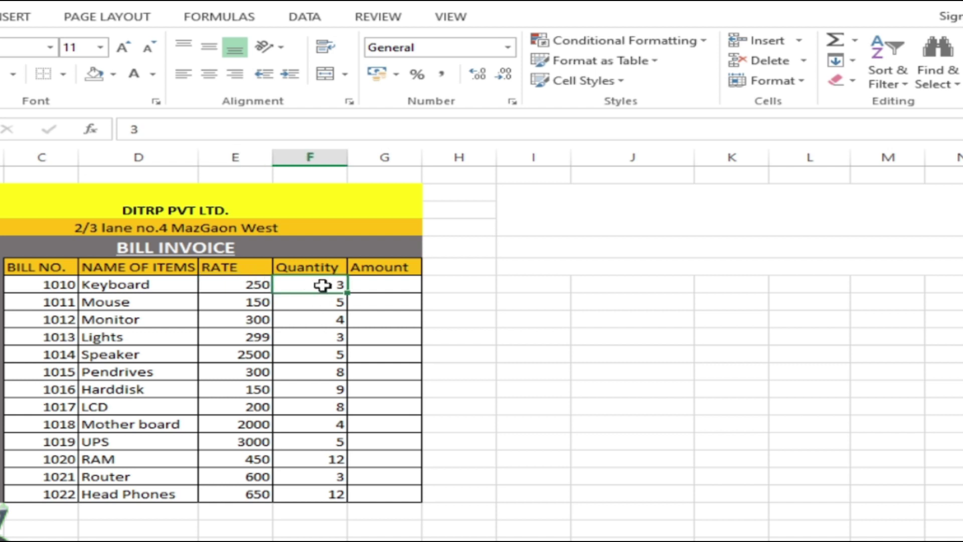
{"action": "left_click", "coordinate": [369, 287]}
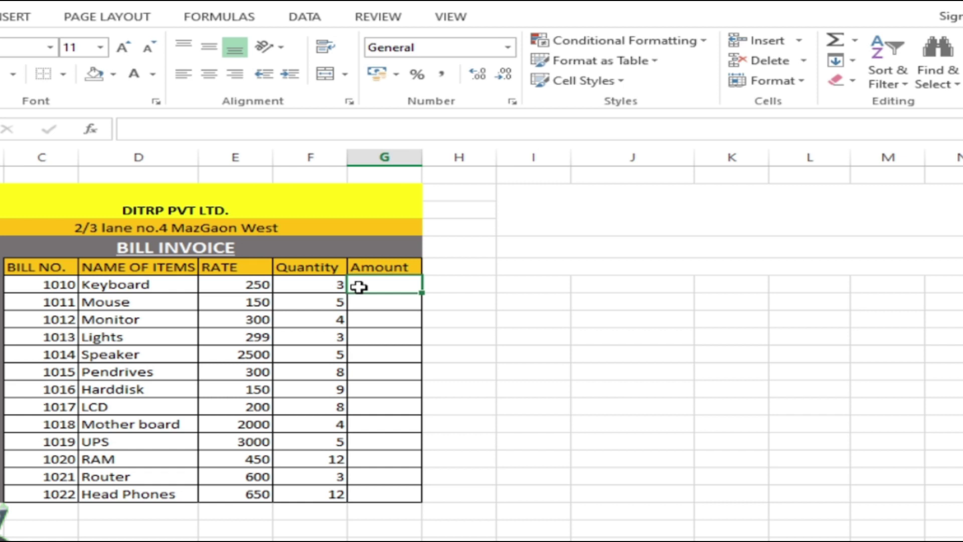
{"action": "left_click", "coordinate": [128, 287]}
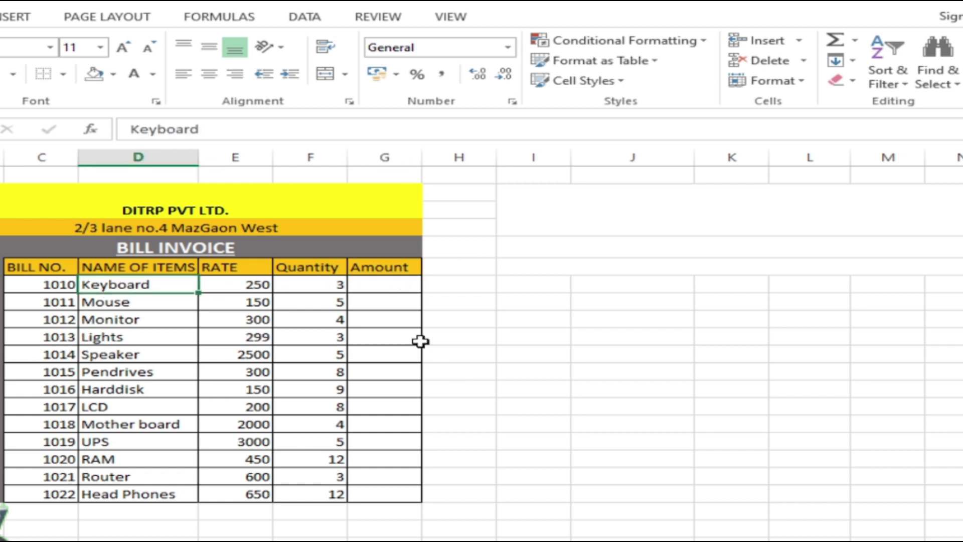
{"action": "left_click", "coordinate": [245, 285]}
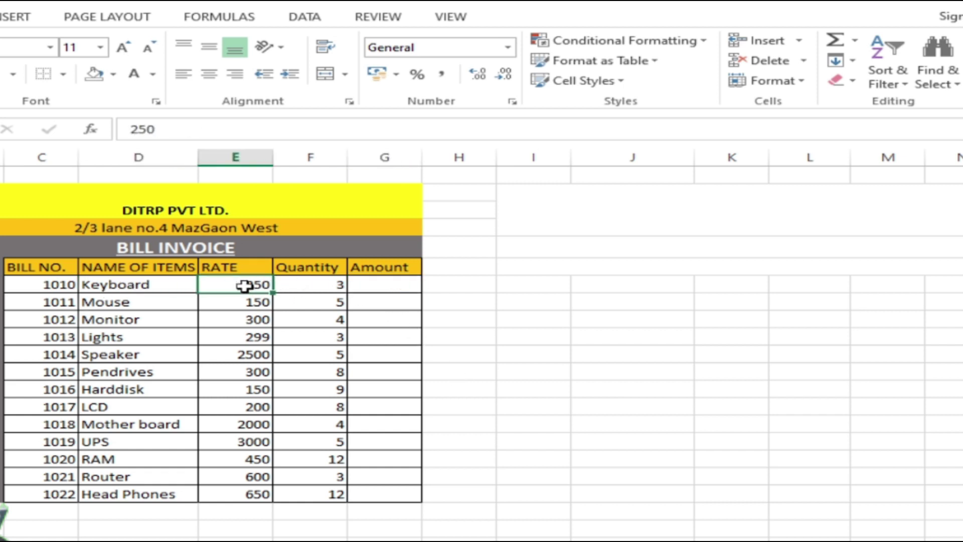
Change the RATE heading to RATE Per Piece and widen column E so the heading fits
{"action": "left_click", "coordinate": [250, 266]}
{"action": "double_click", "coordinate": [264, 270]}
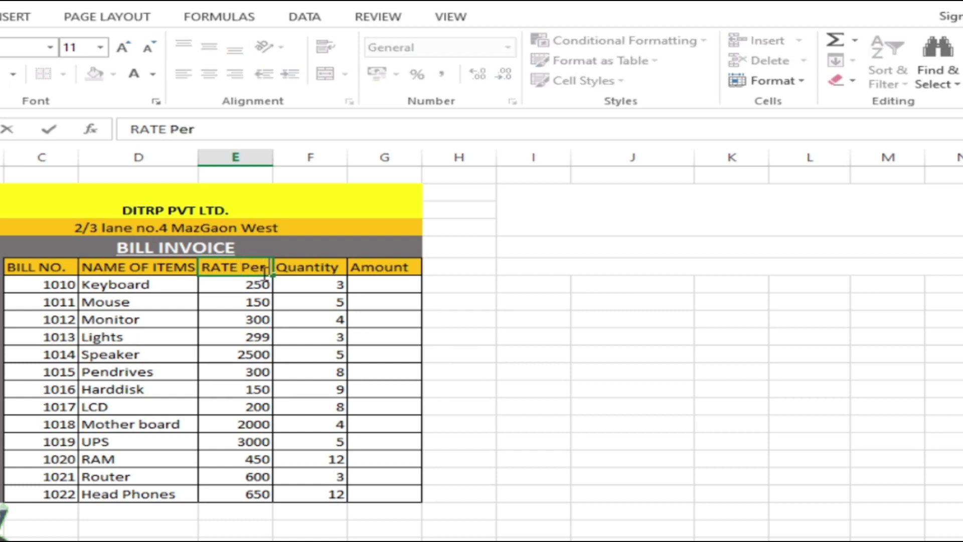
{"action": "type", "text": "Piece"}
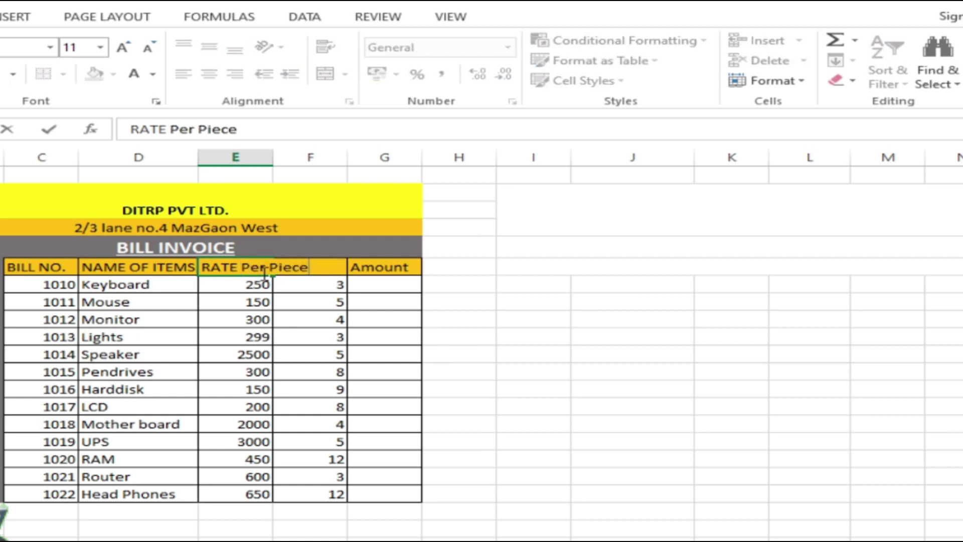
{"action": "left_click", "coordinate": [549, 270]}
{"action": "left_click_drag", "start_coordinate": [271, 160], "coordinate": [333, 166]}
{"action": "left_click", "coordinate": [599, 357]}
{"action": "left_click", "coordinate": [404, 274]}
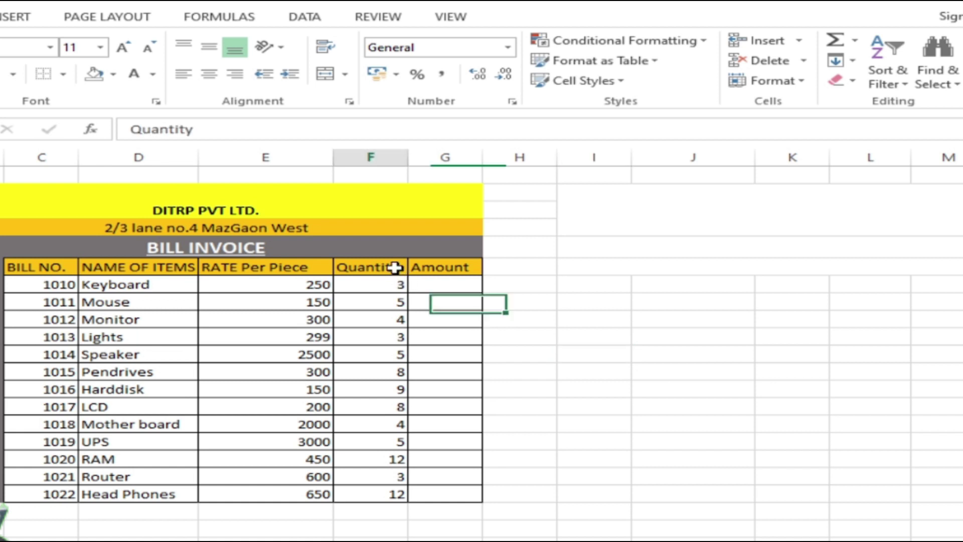
{"action": "left_click", "coordinate": [401, 286]}
{"action": "left_click", "coordinate": [317, 285]}
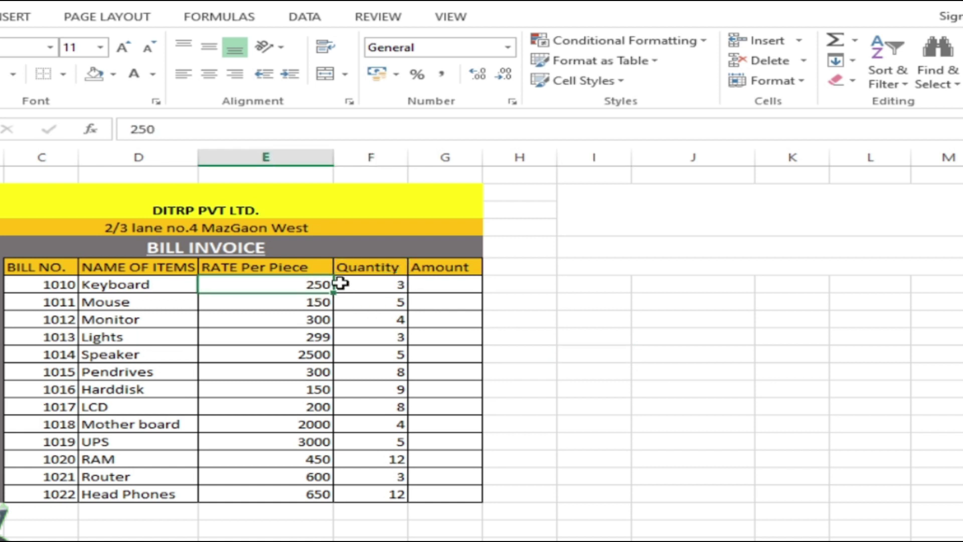
{"action": "left_click", "coordinate": [401, 285]}
Calculate the Keyboard amount in G7 by multiplying rate and quantity with the formula =E7*F7
{"action": "left_click", "coordinate": [440, 286]}
{"action": "left_click", "coordinate": [440, 286]}
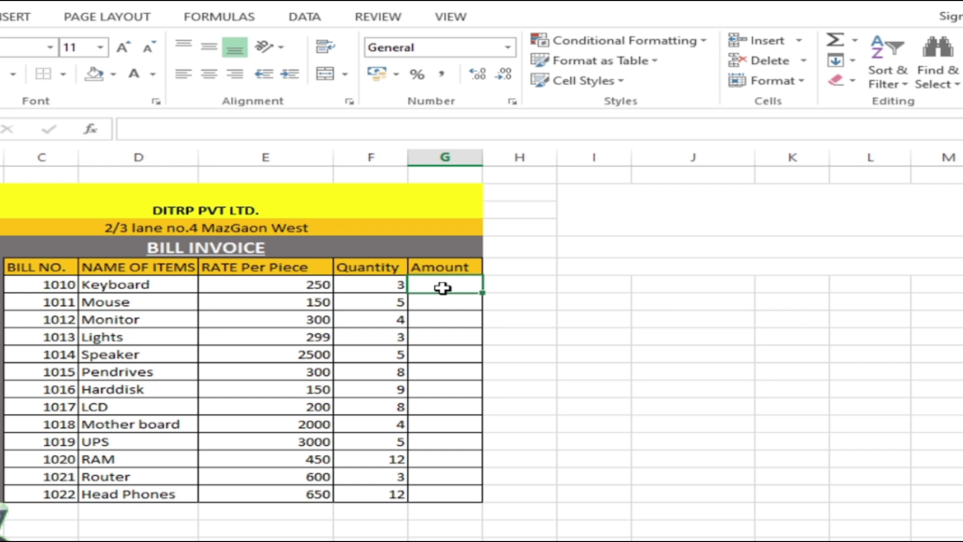
{"action": "type", "text": "="}
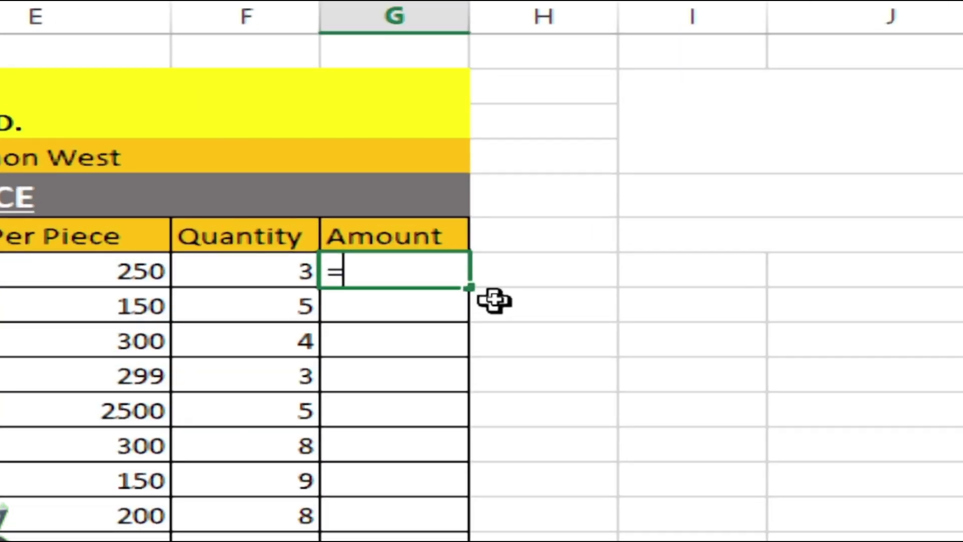
{"action": "left_click", "coordinate": [101, 271]}
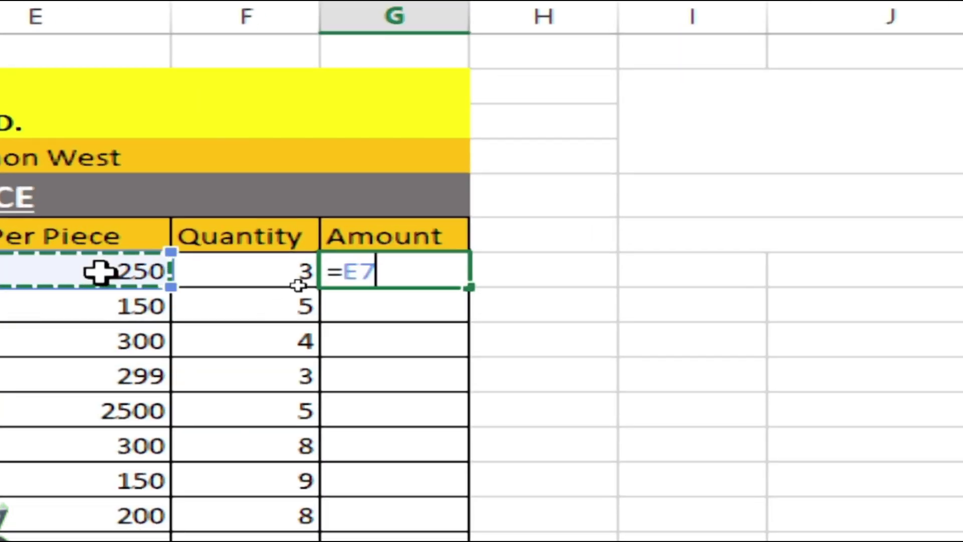
{"action": "type", "text": "*"}
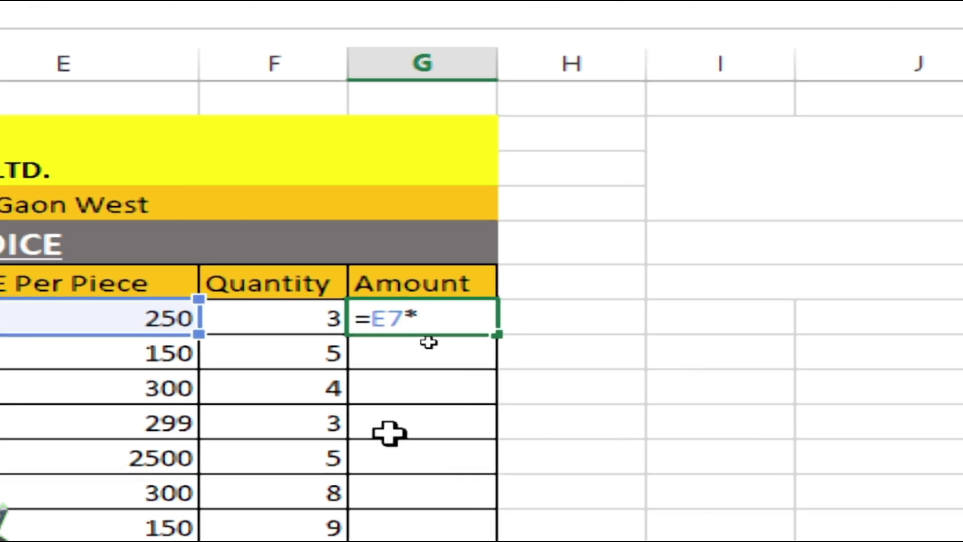
{"action": "left_click", "coordinate": [327, 319]}
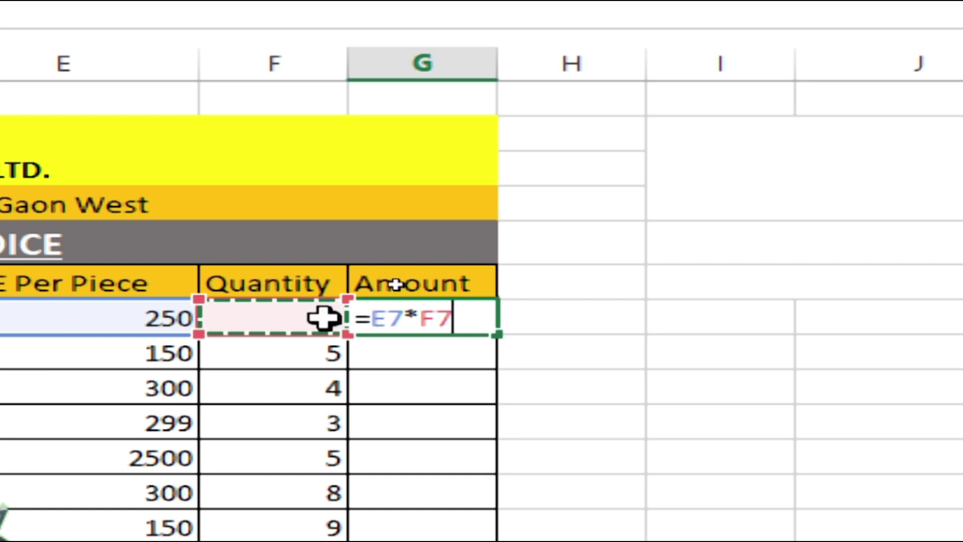
{"action": "key", "text": "Return"}
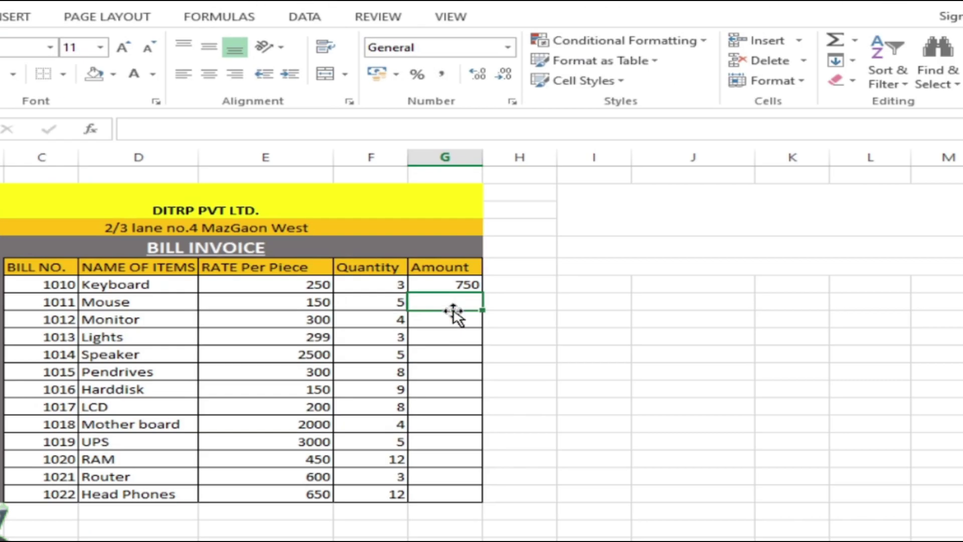
{"action": "left_click", "coordinate": [523, 301]}
{"action": "left_click", "coordinate": [471, 284]}
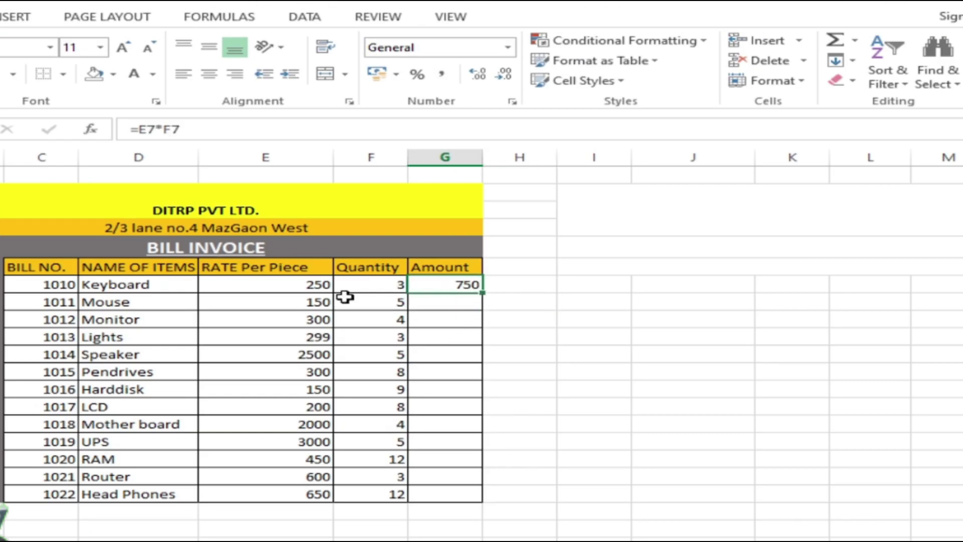
{"action": "left_click", "coordinate": [537, 339]}
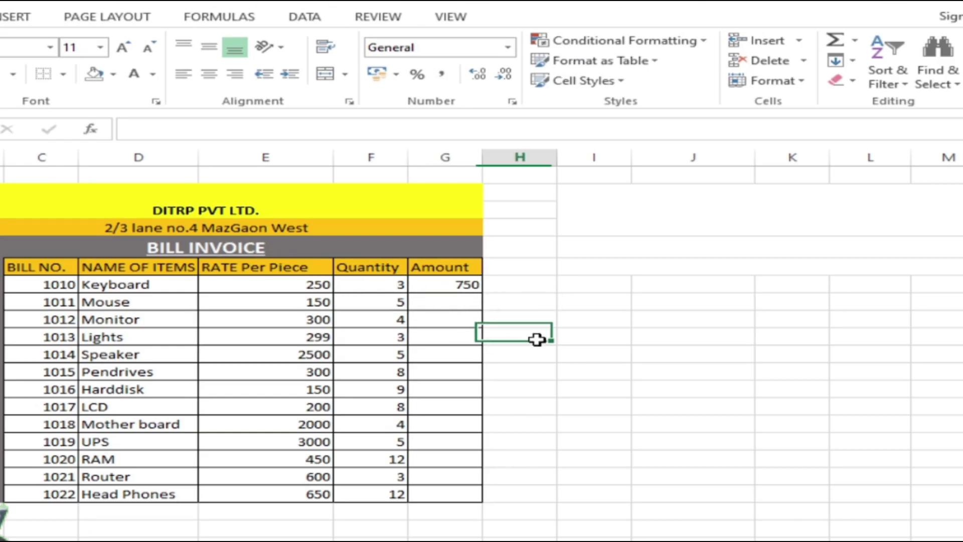
Calculate the Mouse amount in G8 with the formula =E8*F8
{"action": "left_click", "coordinate": [464, 304]}
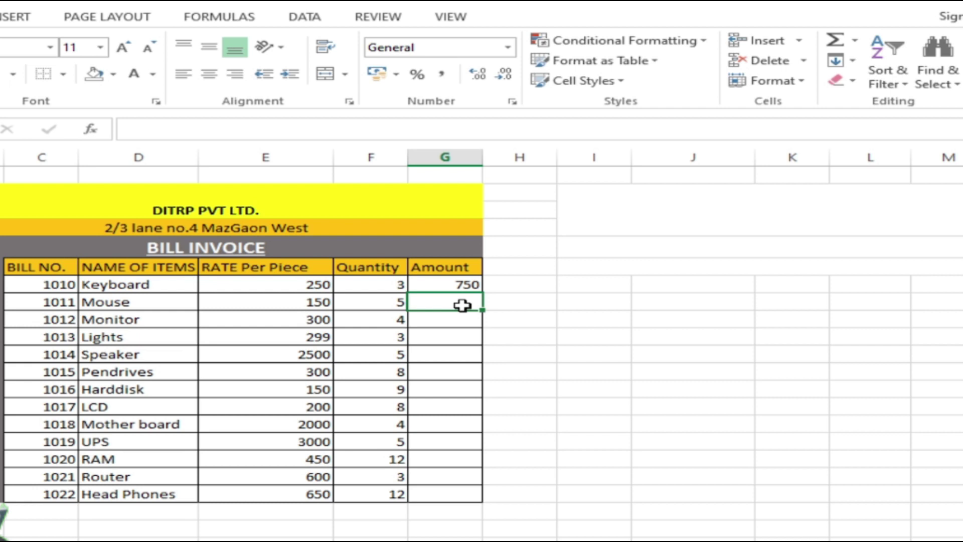
{"action": "type", "text": "="}
{"action": "left_click", "coordinate": [302, 301]}
{"action": "type", "text": "*"}
{"action": "left_click", "coordinate": [387, 302]}
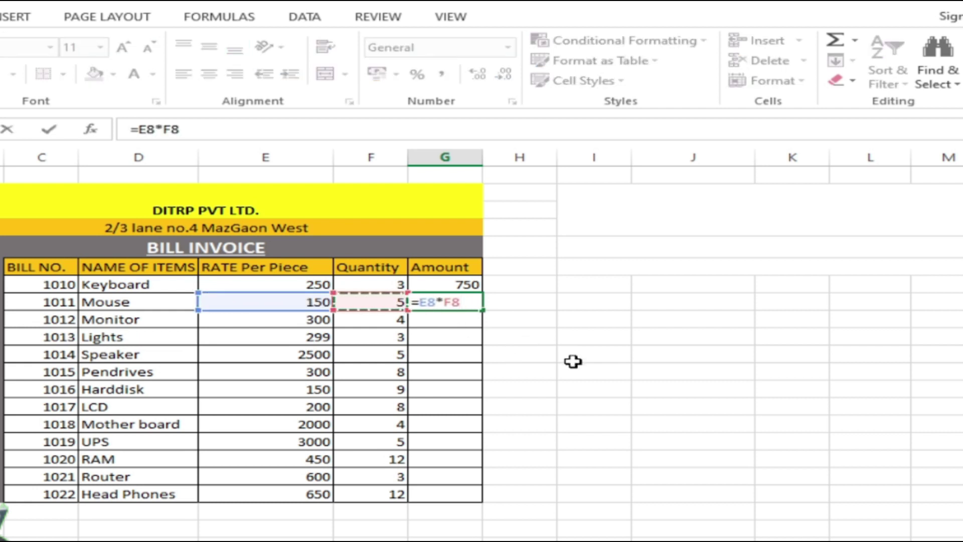
{"action": "key", "text": "Return"}
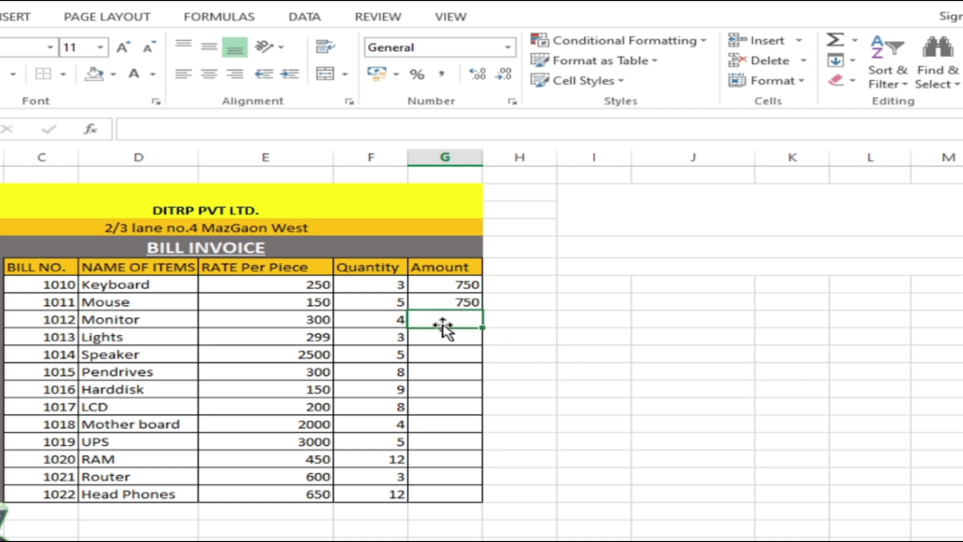
Calculate the Monitor amount in G9 with the formula =E9*F9
{"action": "type", "text": "="}
{"action": "left_click", "coordinate": [298, 317]}
{"action": "type", "text": "*"}
{"action": "left_click", "coordinate": [395, 322]}
{"action": "key", "text": "Return"}
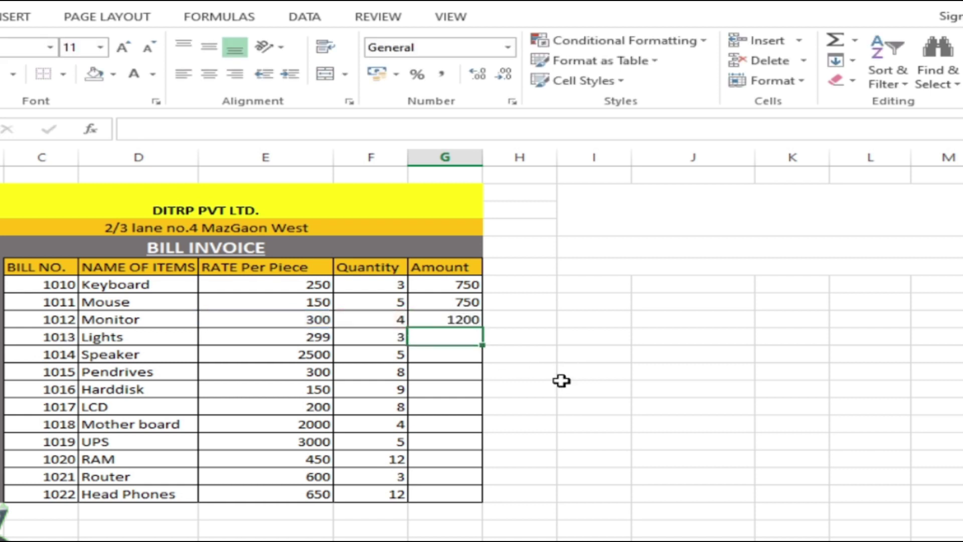
Fill the Monitor amount formula down the Amount column through the Head Phones row
{"action": "left_click", "coordinate": [464, 317]}
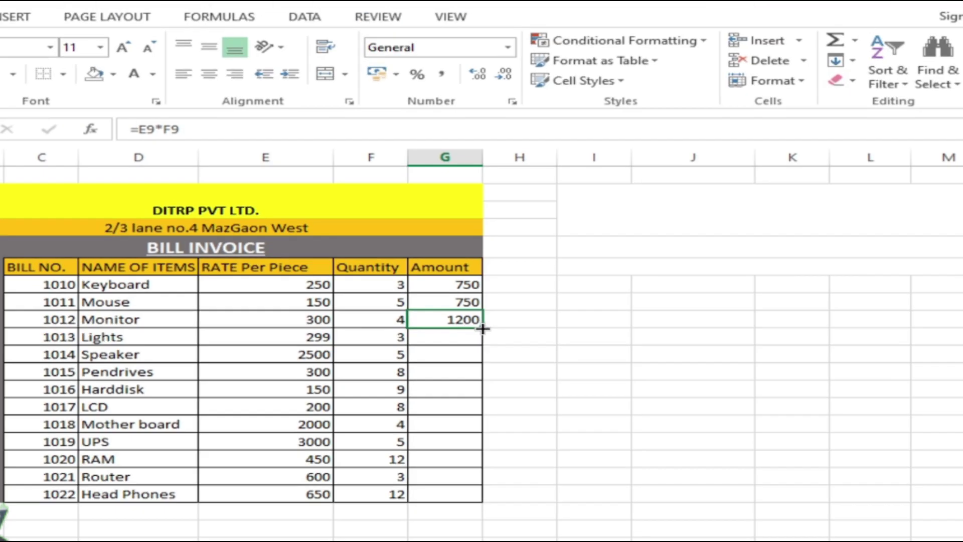
{"action": "left_click_drag", "start_coordinate": [483, 330], "coordinate": [492, 502]}
{"action": "left_click", "coordinate": [601, 475]}
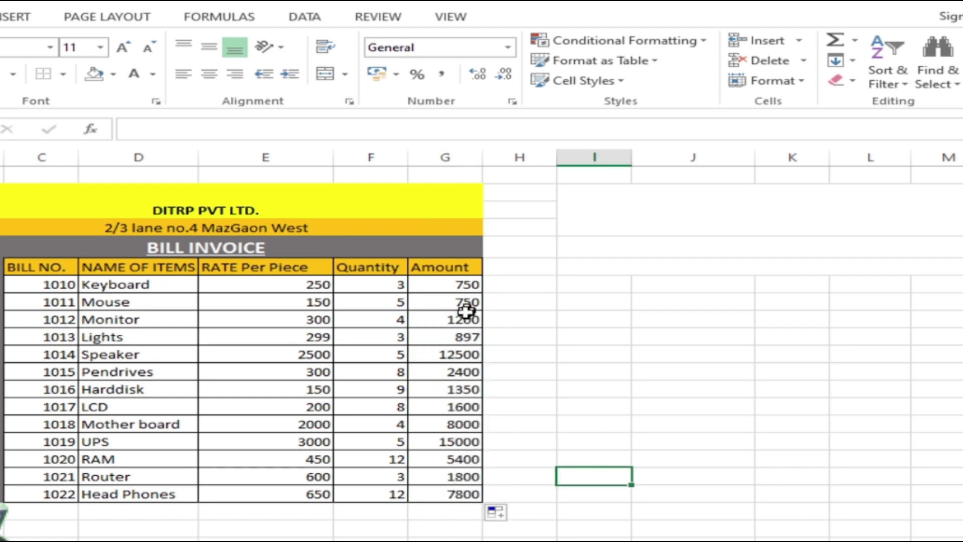
{"action": "left_click", "coordinate": [546, 414]}
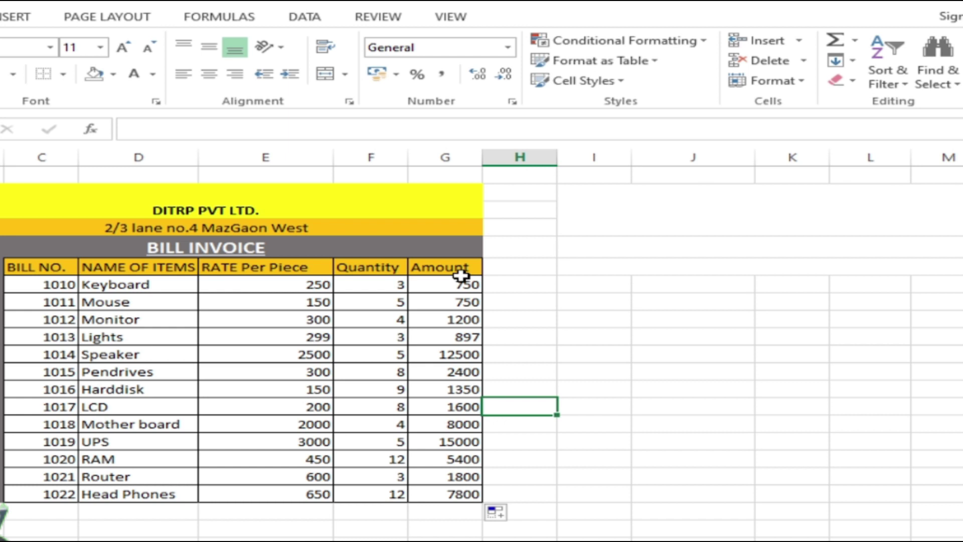
Merge and center cells E20:F20 below the Head Phones row and enter the label TOTAL BILL
{"action": "scroll", "coordinate": [438, 493], "scroll_direction": "down", "scroll_amount": 1}
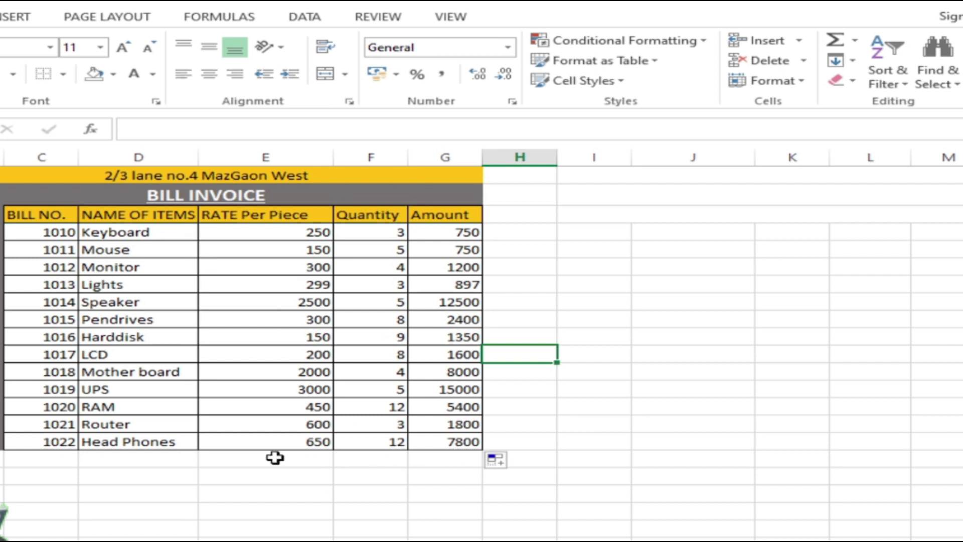
{"action": "left_click_drag", "start_coordinate": [274, 457], "coordinate": [335, 457]}
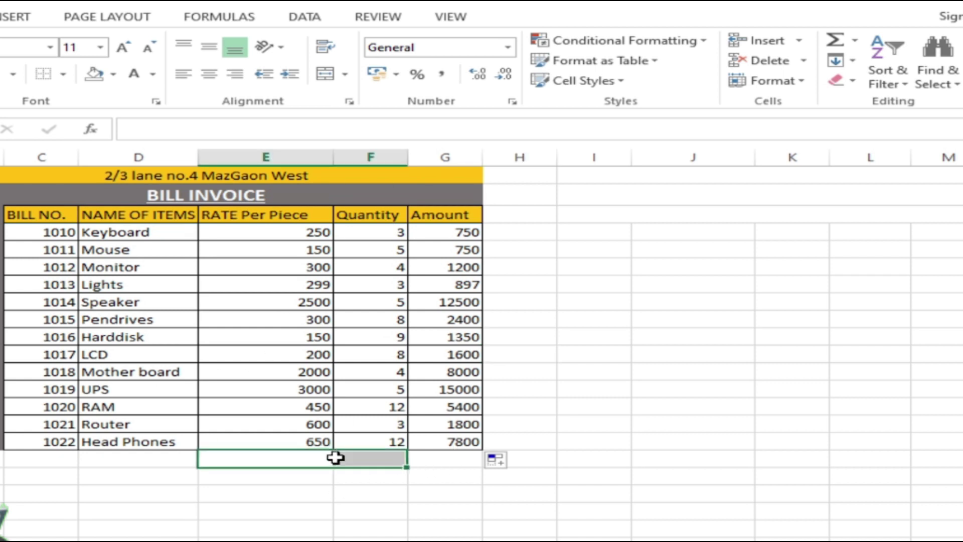
{"action": "left_click", "coordinate": [327, 75]}
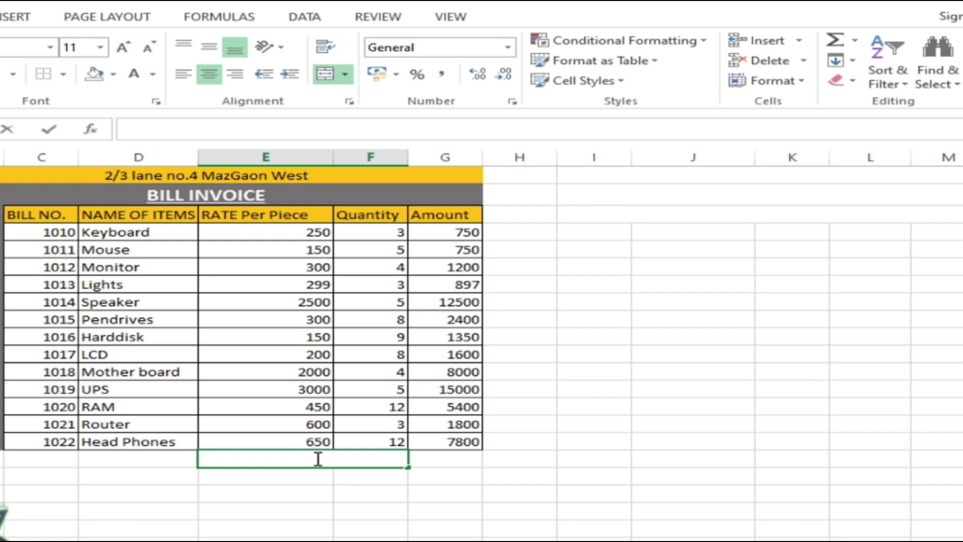
{"action": "type", "text": "TOTAL BILL"}
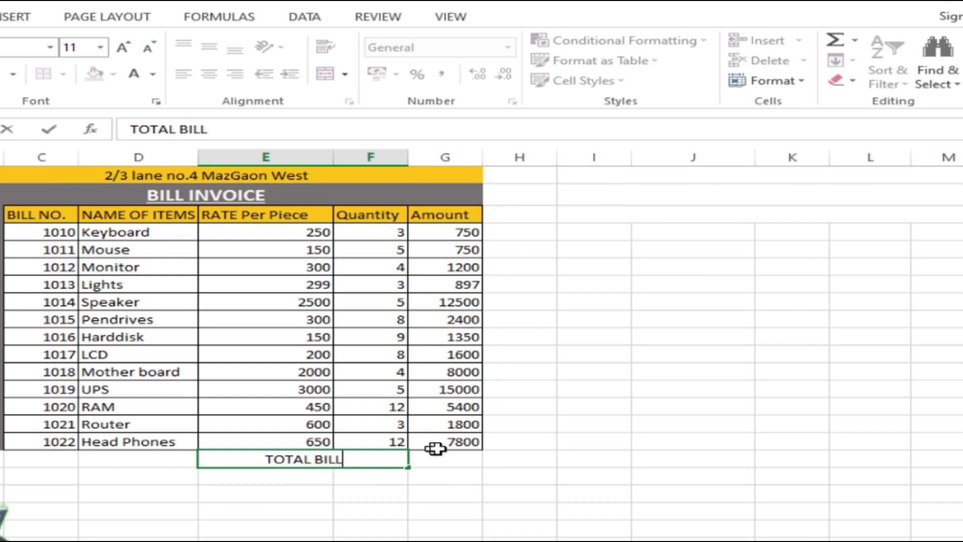
{"action": "left_click", "coordinate": [451, 461]}
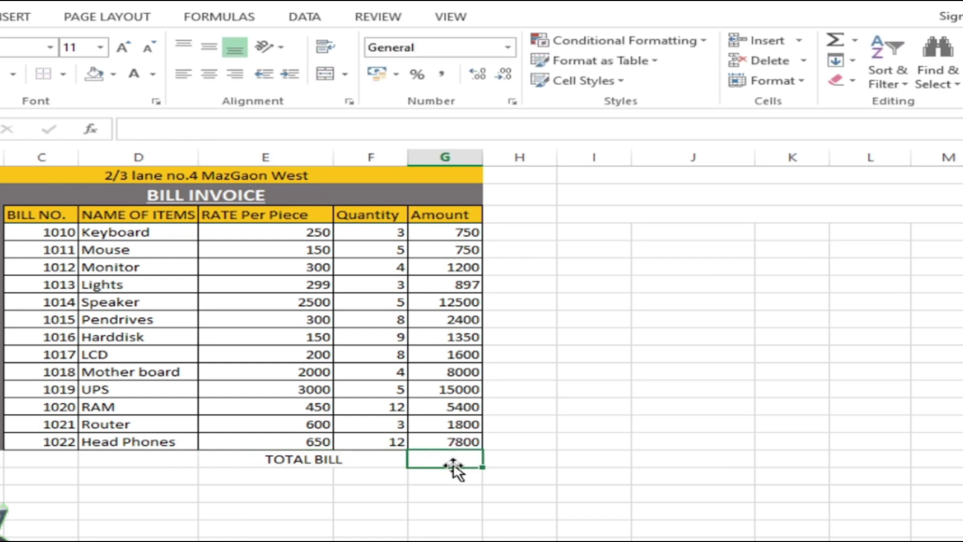
Enter =SUM(G7:G19) in G20 as the TOTAL BILL amount, and clear the cell again
{"action": "left_click", "coordinate": [369, 457]}
{"action": "left_click", "coordinate": [456, 461]}
{"action": "left_click_drag", "start_coordinate": [441, 231], "coordinate": [446, 439]}
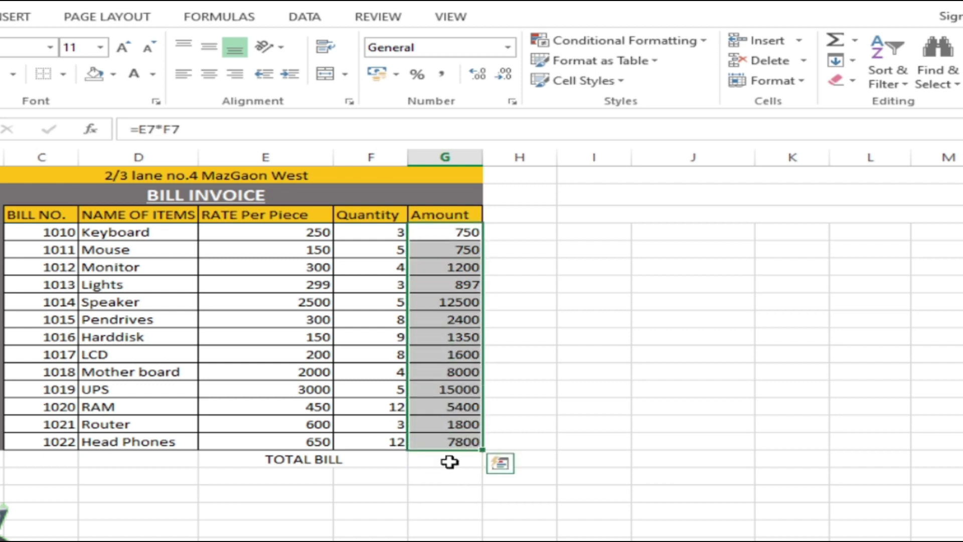
{"action": "left_click", "coordinate": [449, 460]}
{"action": "type", "text": "="}
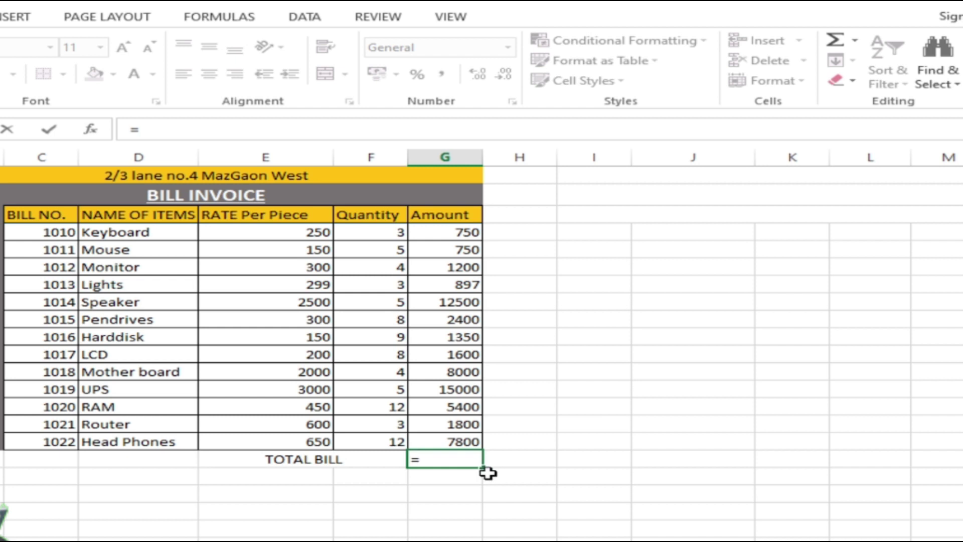
{"action": "type", "text": "sum"}
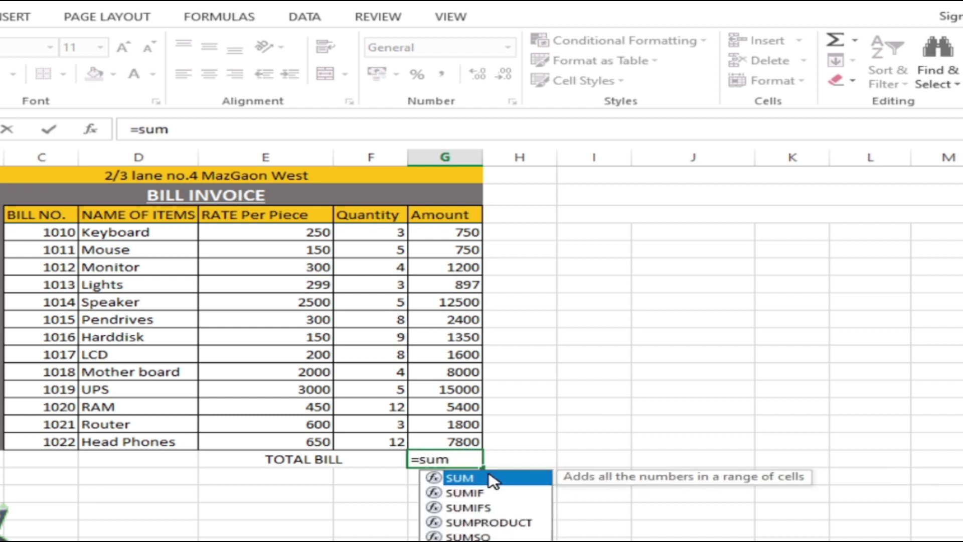
{"action": "type", "text": "("}
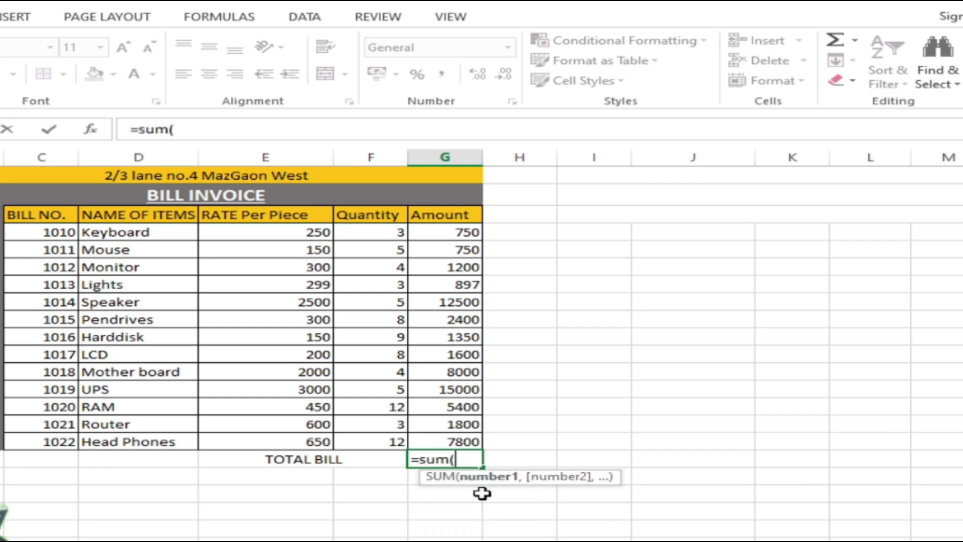
{"action": "left_click_drag", "start_coordinate": [444, 234], "coordinate": [453, 444]}
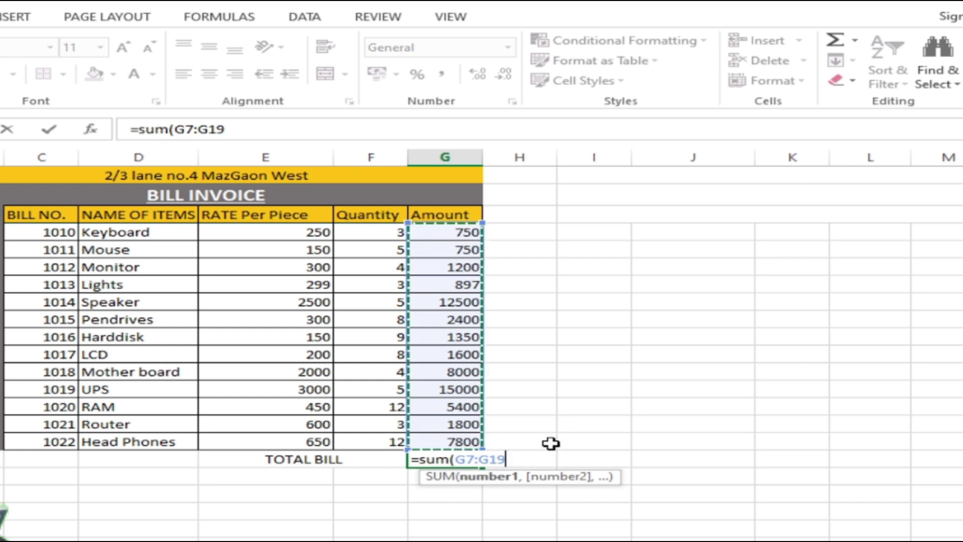
{"action": "type", "text": ")"}
{"action": "key", "text": "Return"}
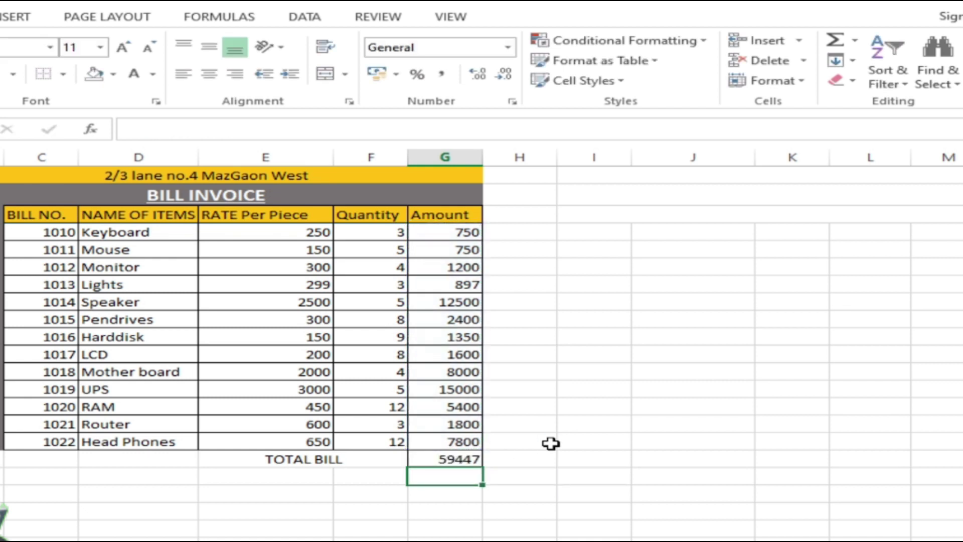
{"action": "left_click", "coordinate": [472, 459]}
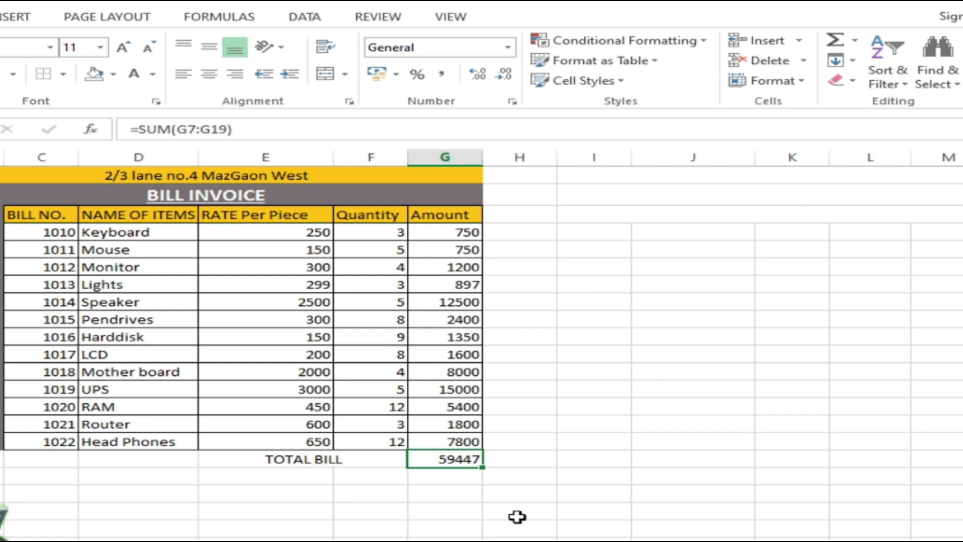
{"action": "key", "text": "Delete"}
Total the item amounts in G7:G19 with AutoSum so the sum lands beside the TOTAL BILL label
{"action": "left_click_drag", "start_coordinate": [464, 233], "coordinate": [462, 443]}
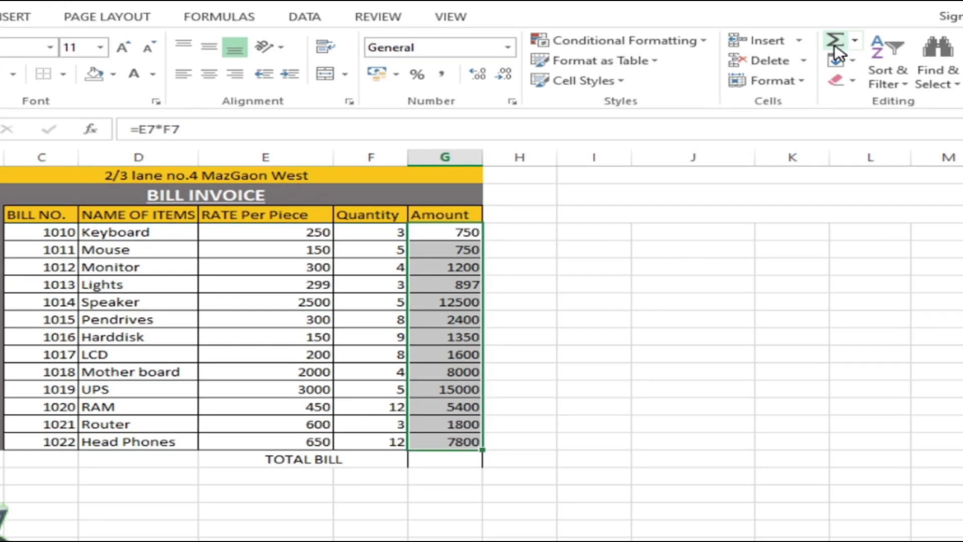
{"action": "left_click", "coordinate": [834, 48]}
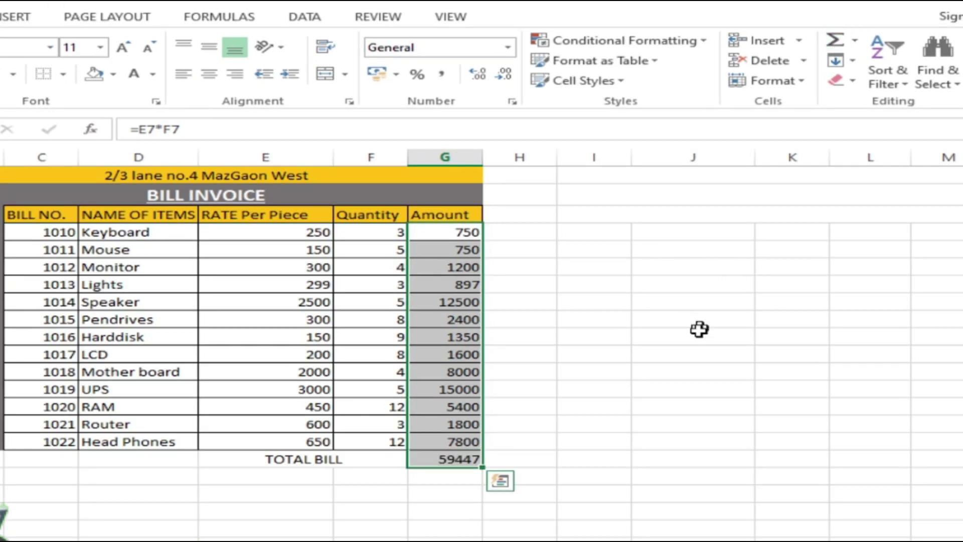
{"action": "left_click", "coordinate": [592, 511]}
{"action": "left_click", "coordinate": [458, 458]}
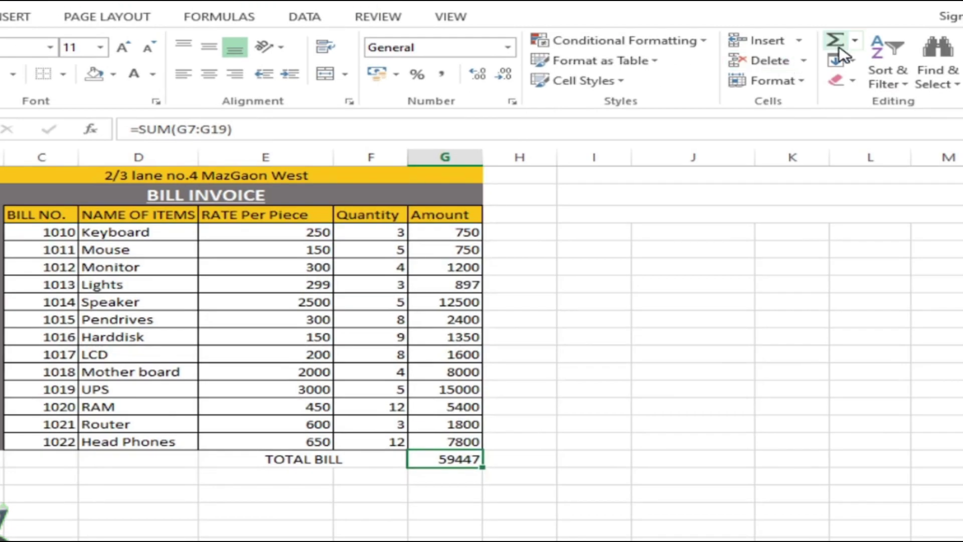
{"action": "left_click", "coordinate": [538, 474]}
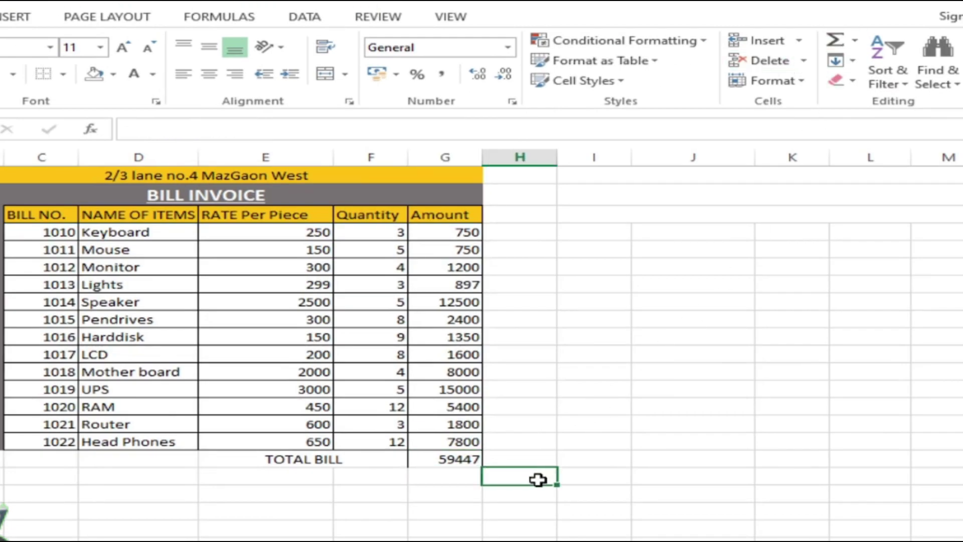
Examine the TOTAL BILL formula, the Keyboard amount formula and the range of amounts being summed
{"action": "left_click", "coordinate": [458, 459]}
{"action": "left_click", "coordinate": [461, 232]}
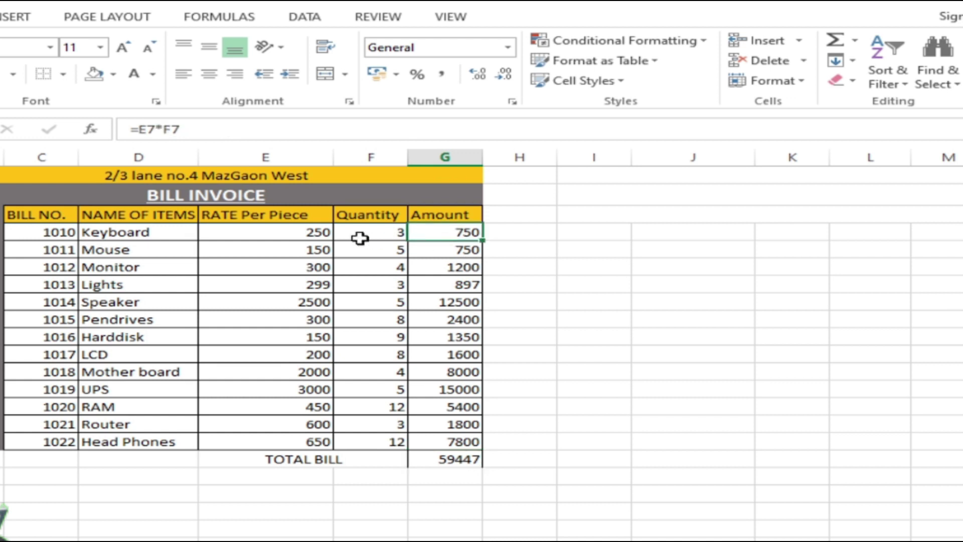
{"action": "left_click", "coordinate": [458, 460]}
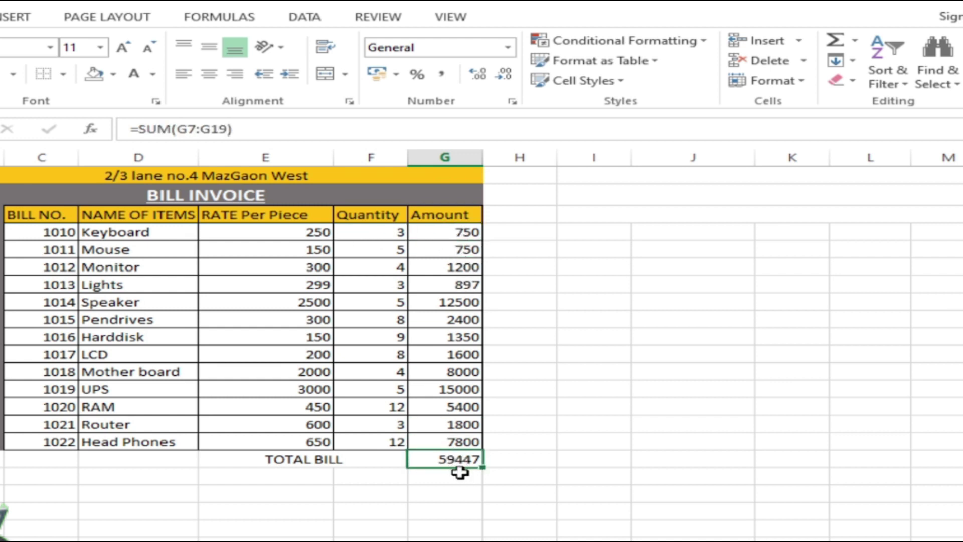
{"action": "left_click_drag", "start_coordinate": [447, 239], "coordinate": [451, 436]}
{"action": "left_click", "coordinate": [562, 460]}
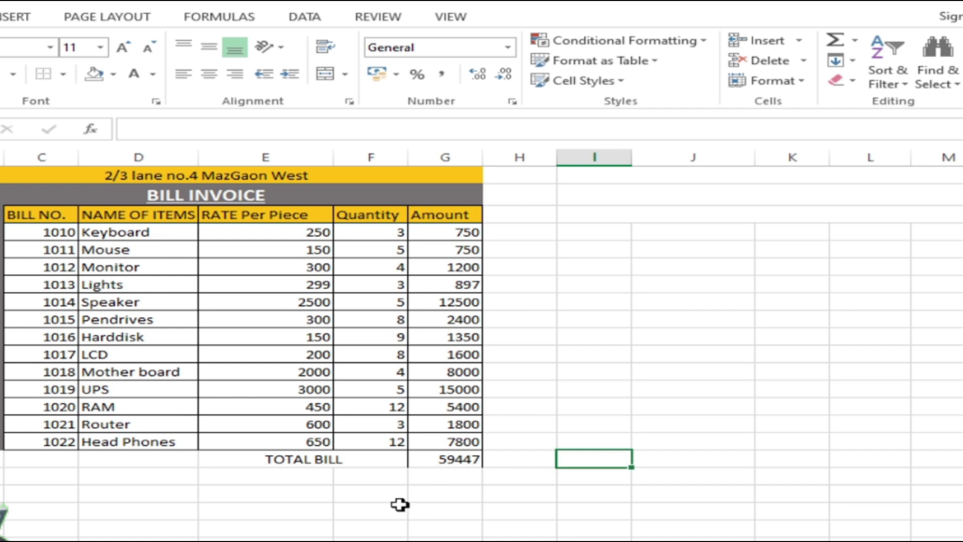
Merge and center cells E21:F21 below the TOTAL BILL label and enter the label GST (15%)
{"action": "left_click_drag", "start_coordinate": [286, 478], "coordinate": [357, 477]}
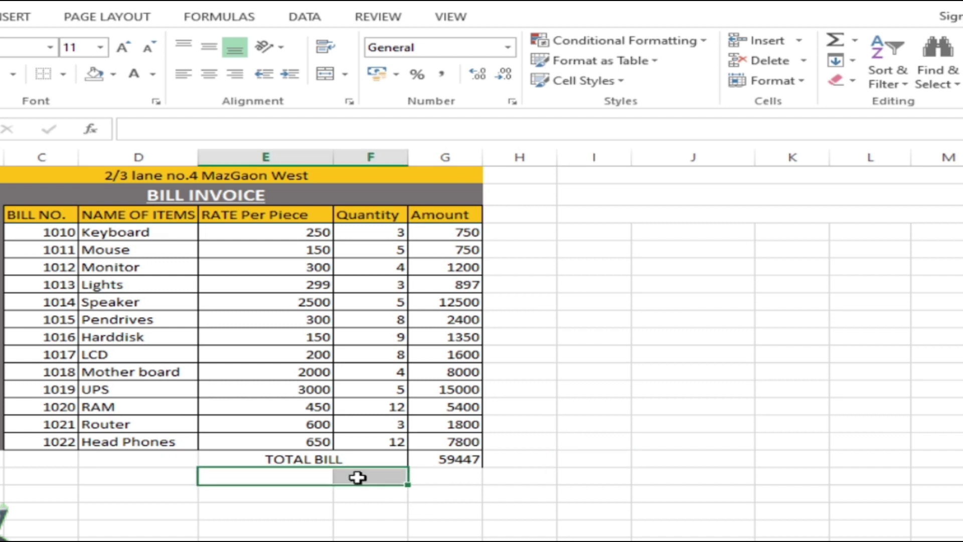
{"action": "left_click_drag", "start_coordinate": [271, 477], "coordinate": [345, 481]}
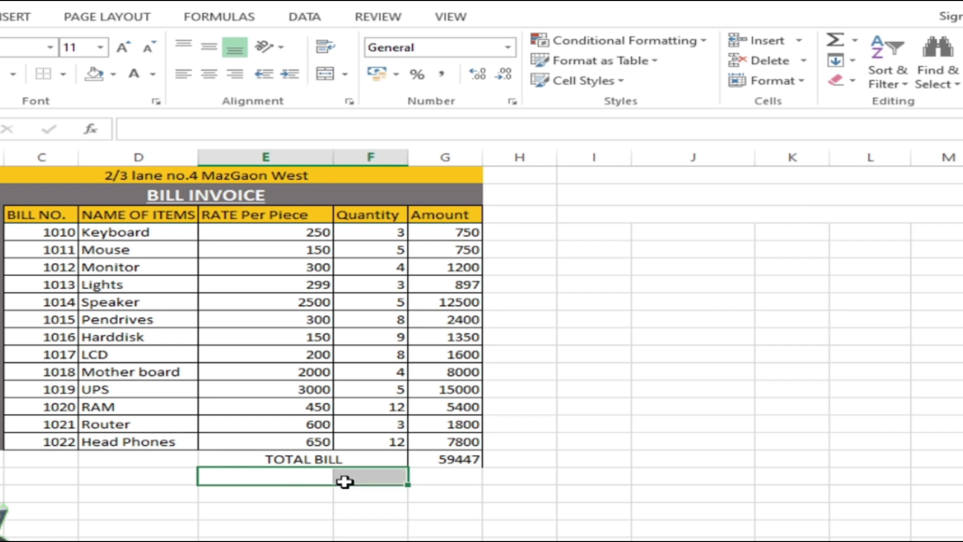
{"action": "left_click", "coordinate": [325, 74]}
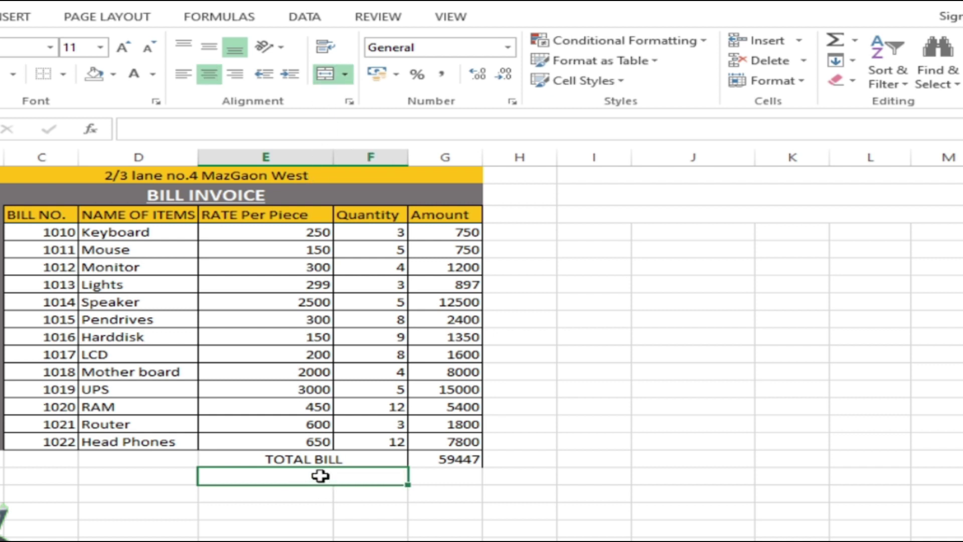
{"action": "type", "text": "GST (15%"}
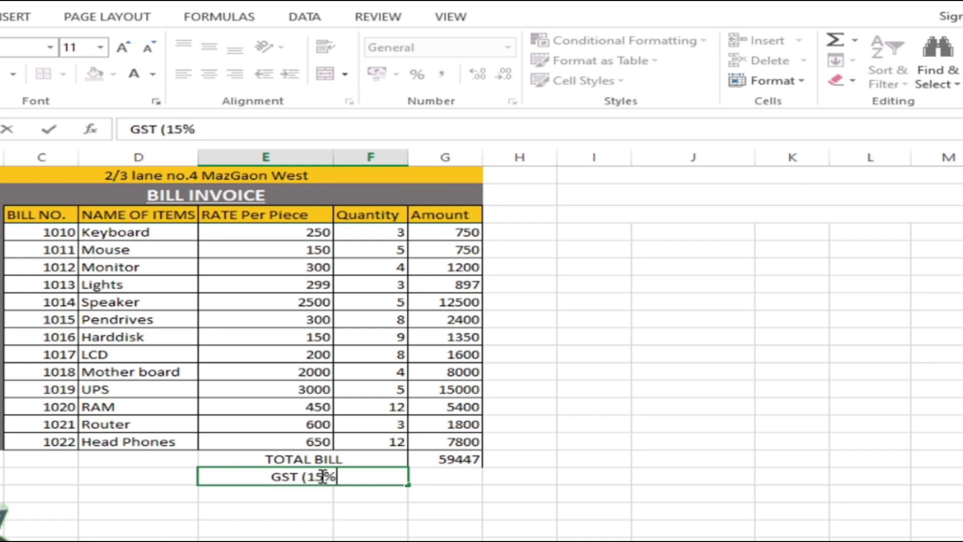
{"action": "type", "text": ")"}
{"action": "key", "text": "Return"}
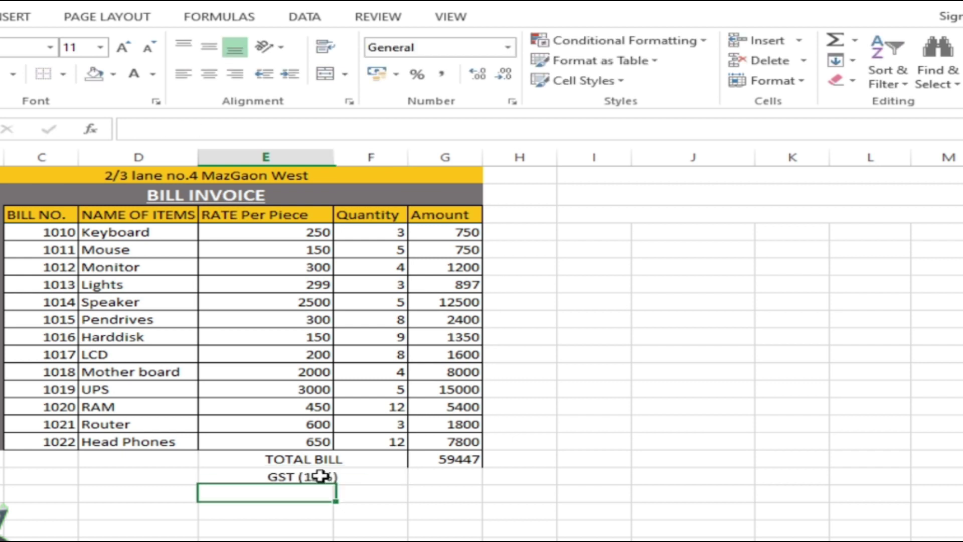
{"action": "left_click", "coordinate": [401, 478]}
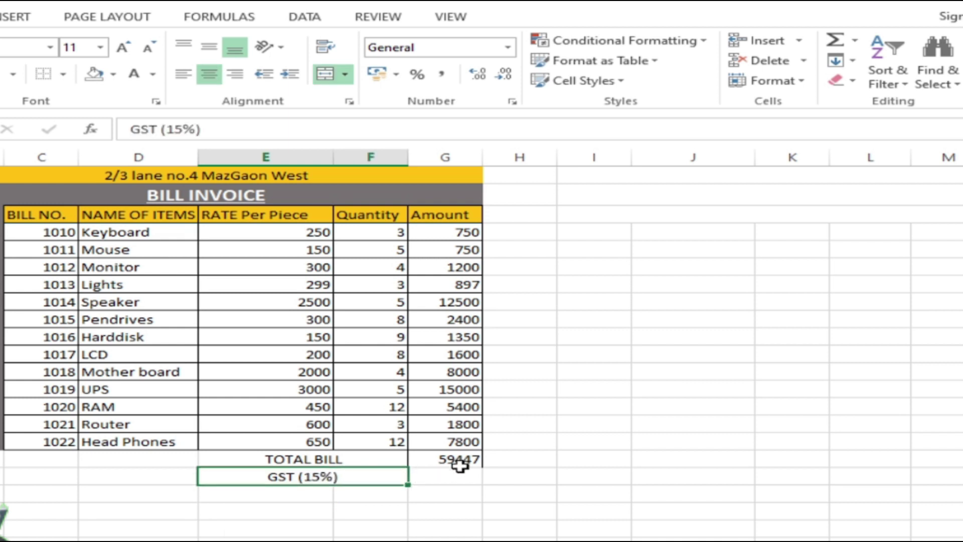
Enter =G20*15% in G21 as the GST amount, and clear the cell again
{"action": "left_click", "coordinate": [458, 480]}
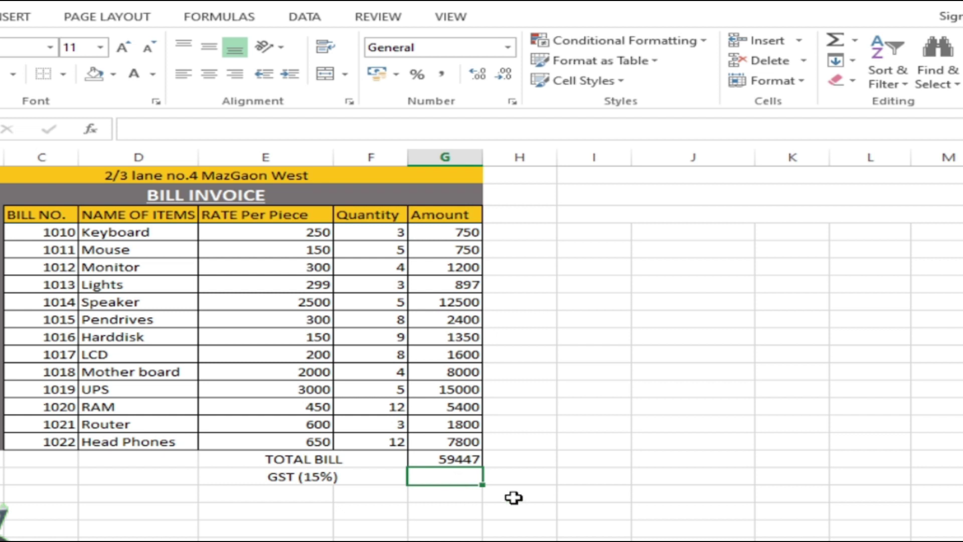
{"action": "type", "text": "="}
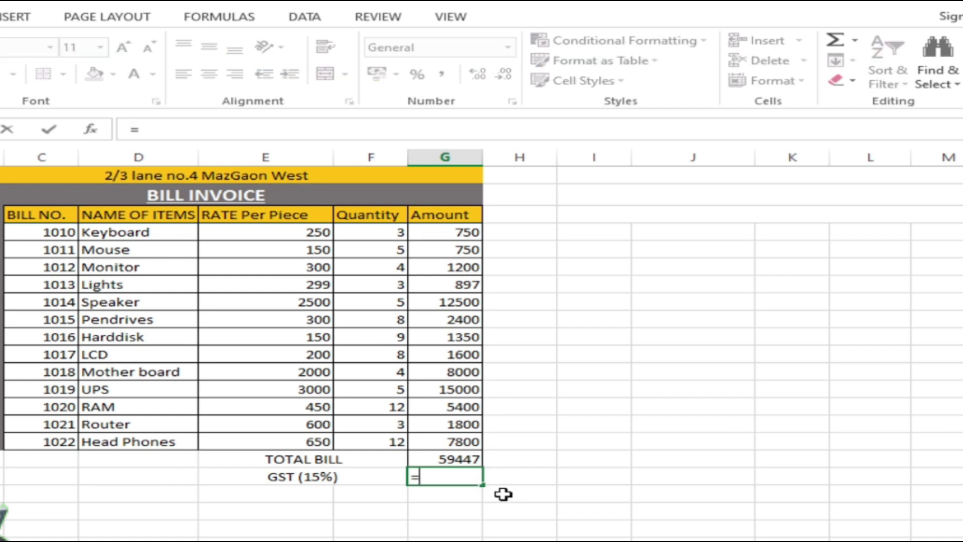
{"action": "left_click", "coordinate": [467, 459]}
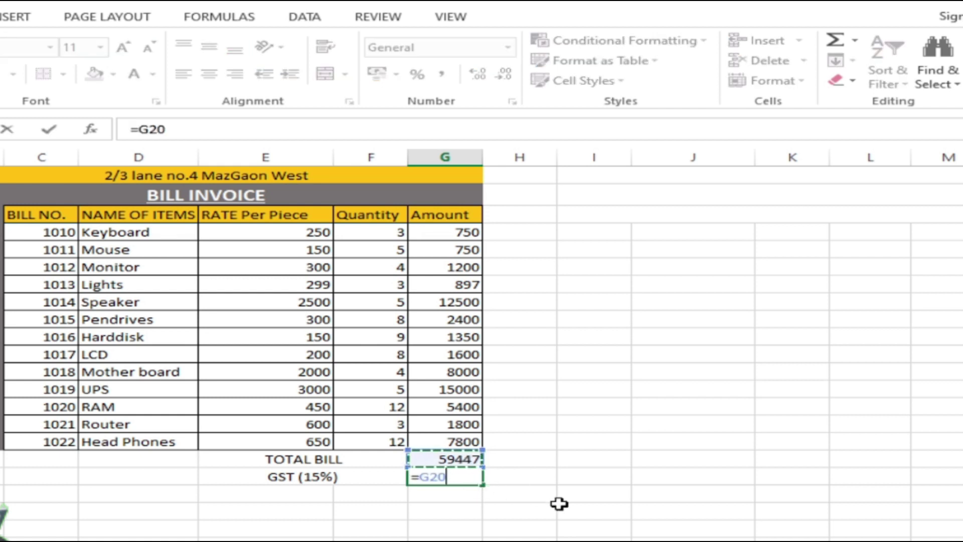
{"action": "type", "text": "*"}
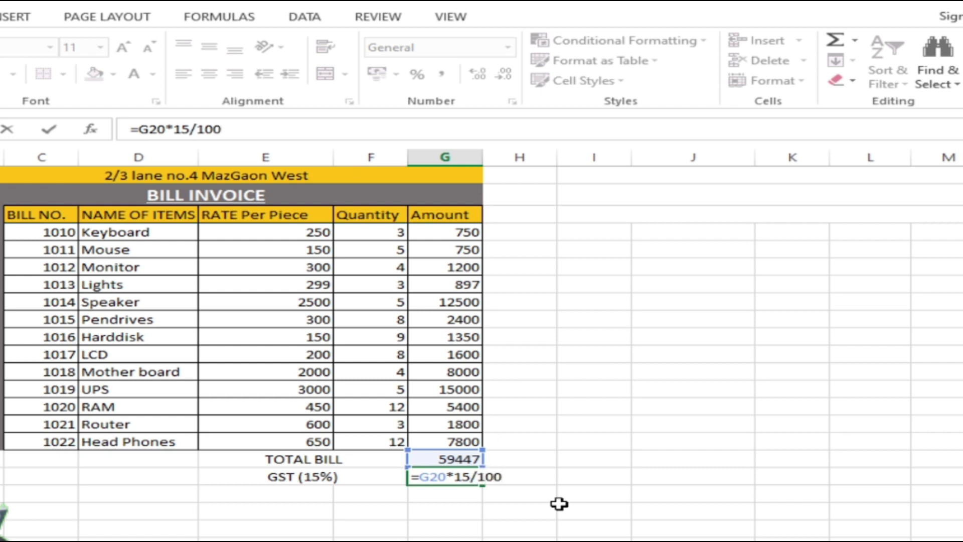
{"action": "key", "text": "BackSpace"}
{"action": "key", "text": "BackSpace"}
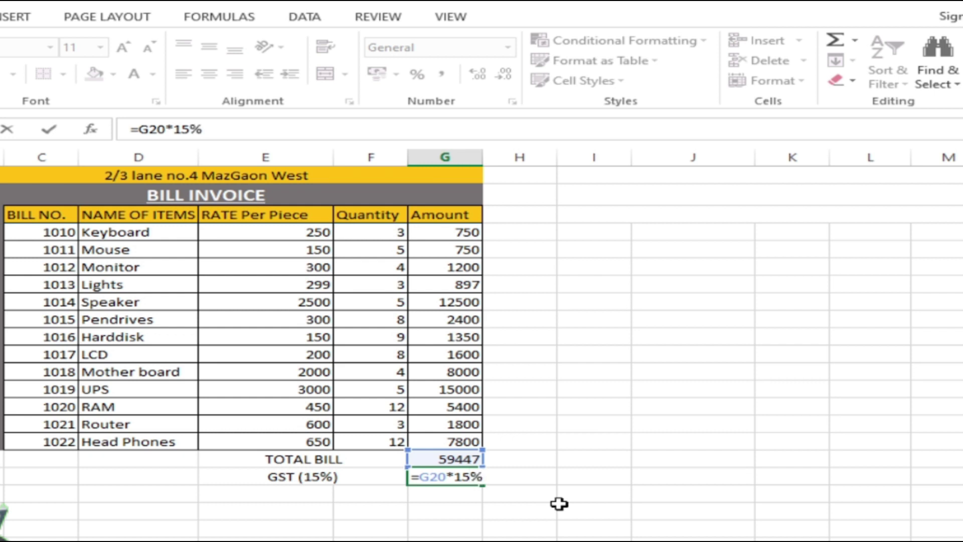
{"action": "key", "text": "Return"}
{"action": "left_click", "coordinate": [452, 475]}
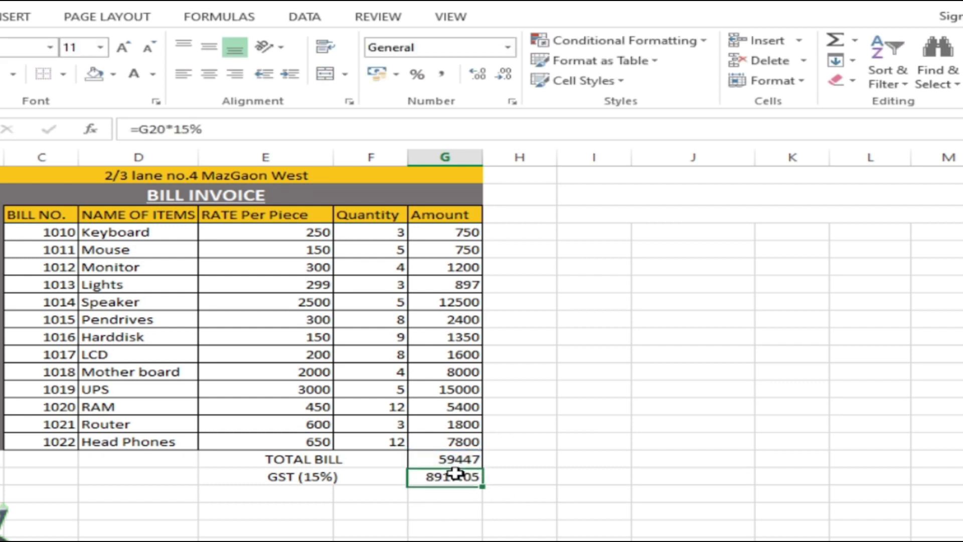
{"action": "key", "text": "Delete"}
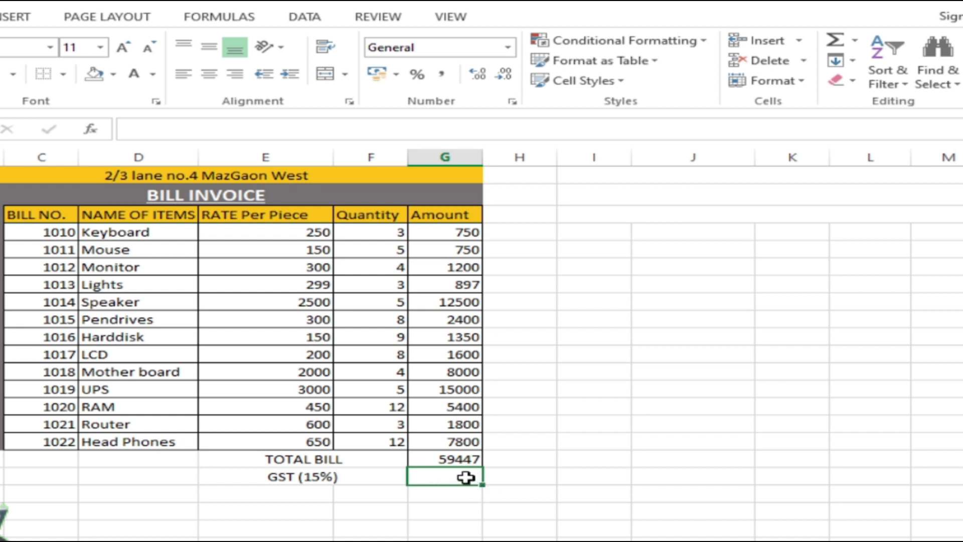
Calculate the GST amount in G21 with the formula =G20*15/100
{"action": "type", "text": "="}
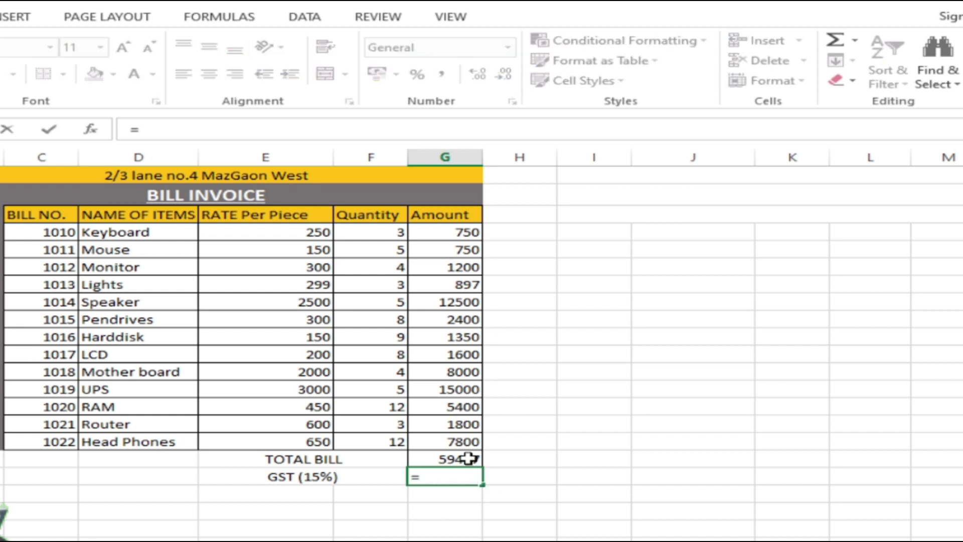
{"action": "left_click", "coordinate": [465, 458]}
{"action": "type", "text": "*"}
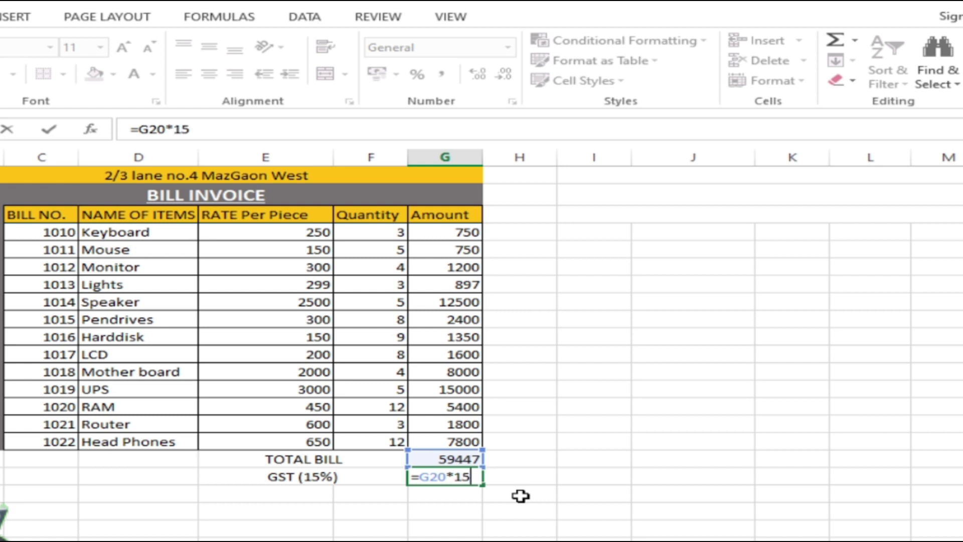
{"action": "key", "text": "Return"}
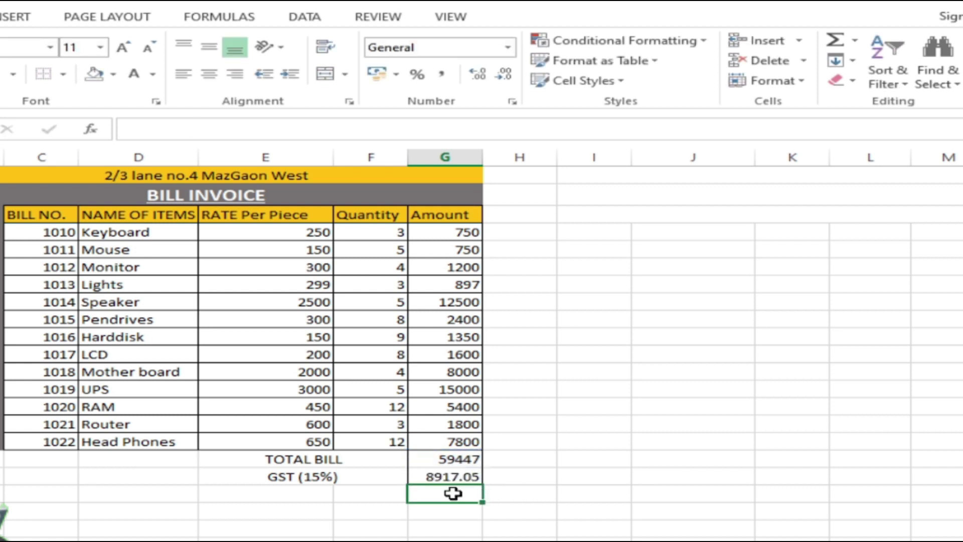
{"action": "left_click", "coordinate": [457, 477]}
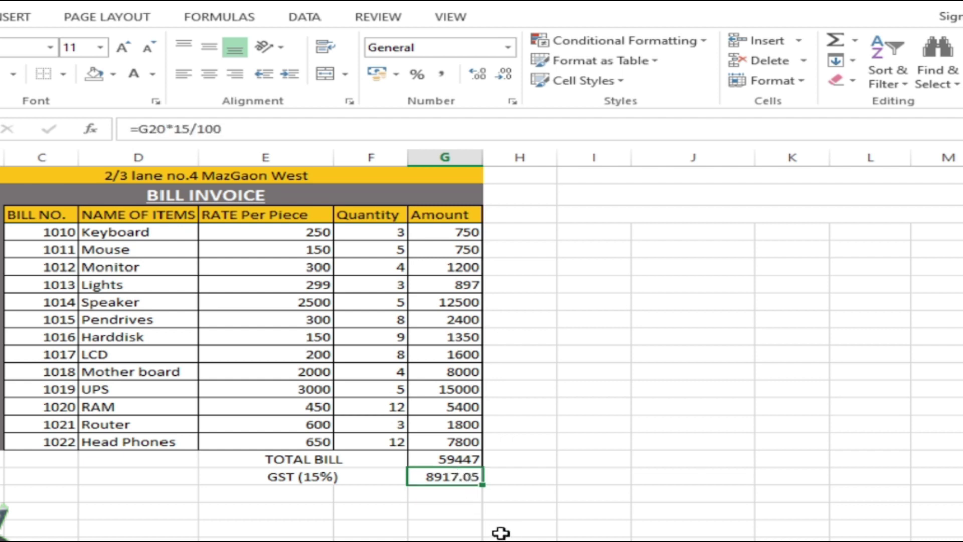
{"action": "left_click", "coordinate": [461, 458]}
{"action": "left_click", "coordinate": [462, 476]}
{"action": "left_click", "coordinate": [500, 520]}
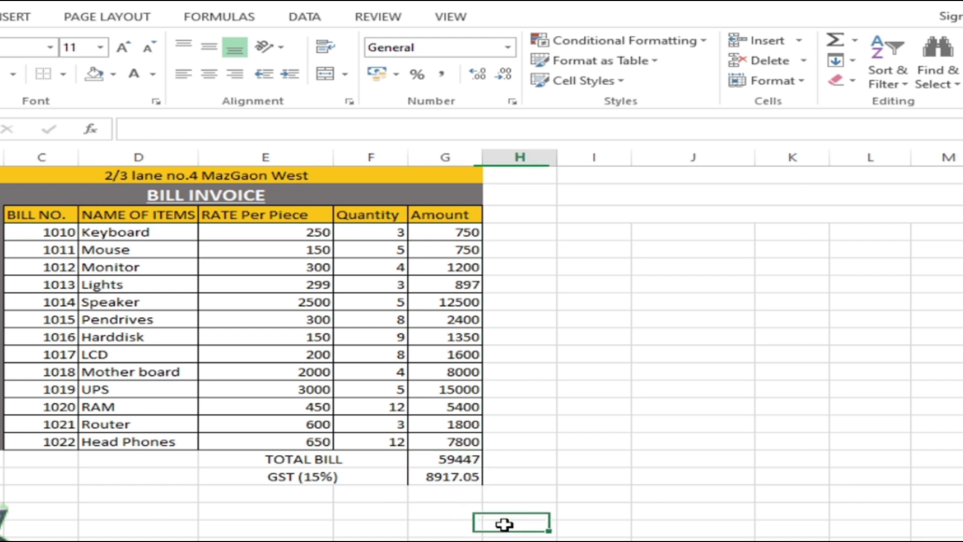
Merge and center cells E22:F22 below the GST row and enter the label GRAND TOTAL
{"action": "left_click", "coordinate": [299, 491]}
{"action": "left_click_drag", "start_coordinate": [300, 492], "coordinate": [337, 494]}
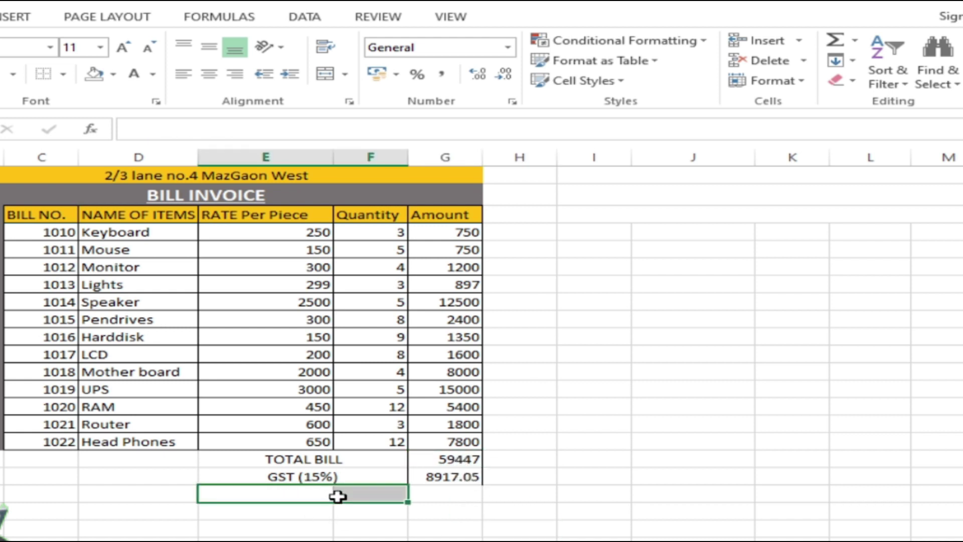
{"action": "left_click", "coordinate": [324, 76]}
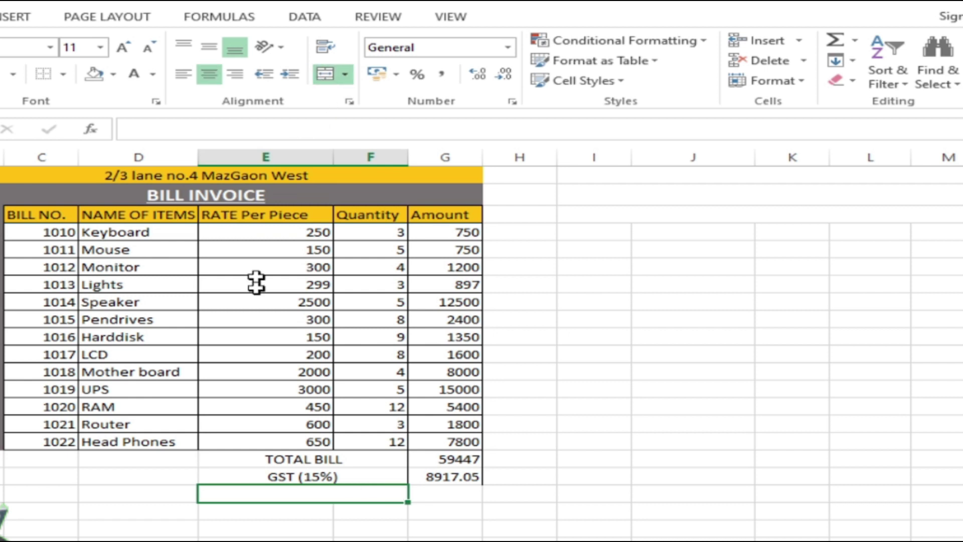
{"action": "double_click", "coordinate": [295, 495]}
{"action": "type", "text": "GRAND"}
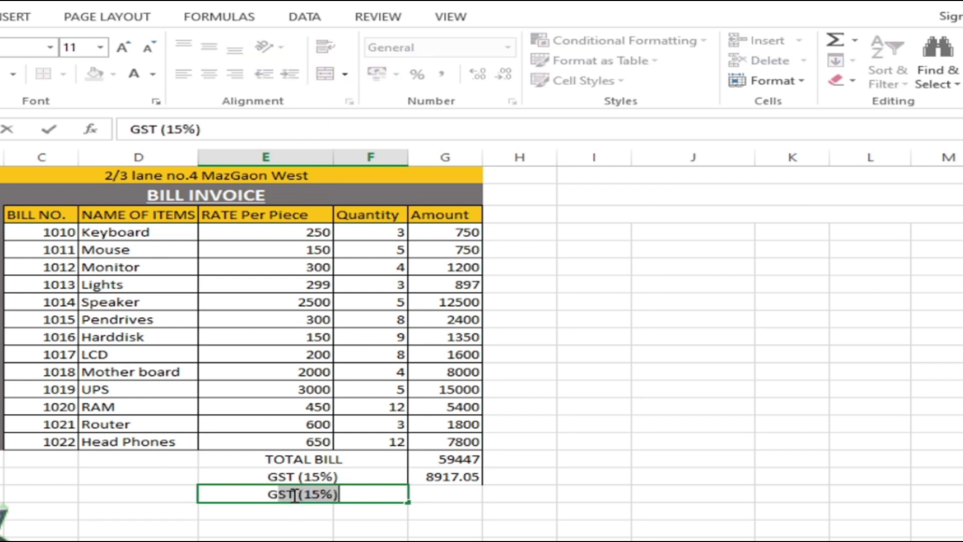
{"action": "type", "text": " TOTAL"}
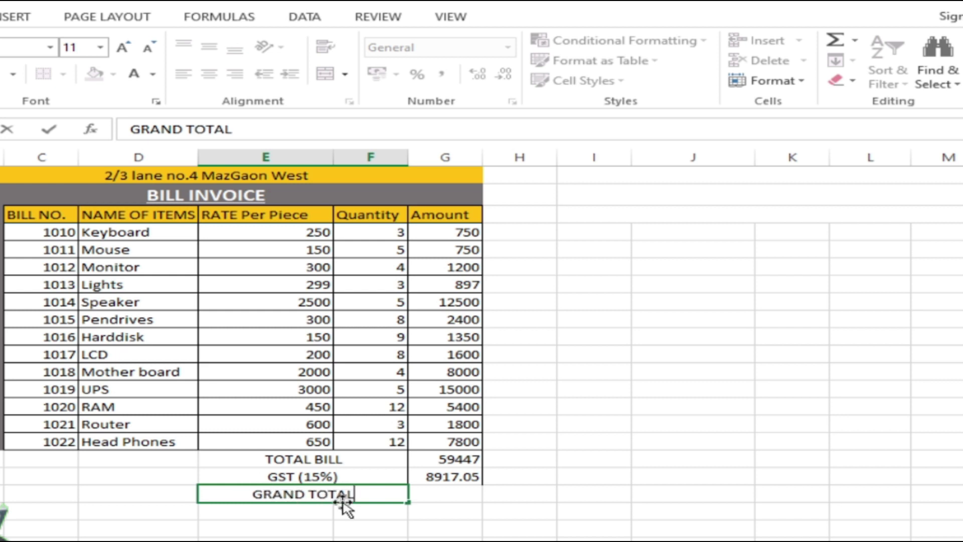
{"action": "key", "text": "Return"}
Enter =SUM(G20:G21) in G22 to add the total bill and GST as the grand total
{"action": "left_click", "coordinate": [443, 497]}
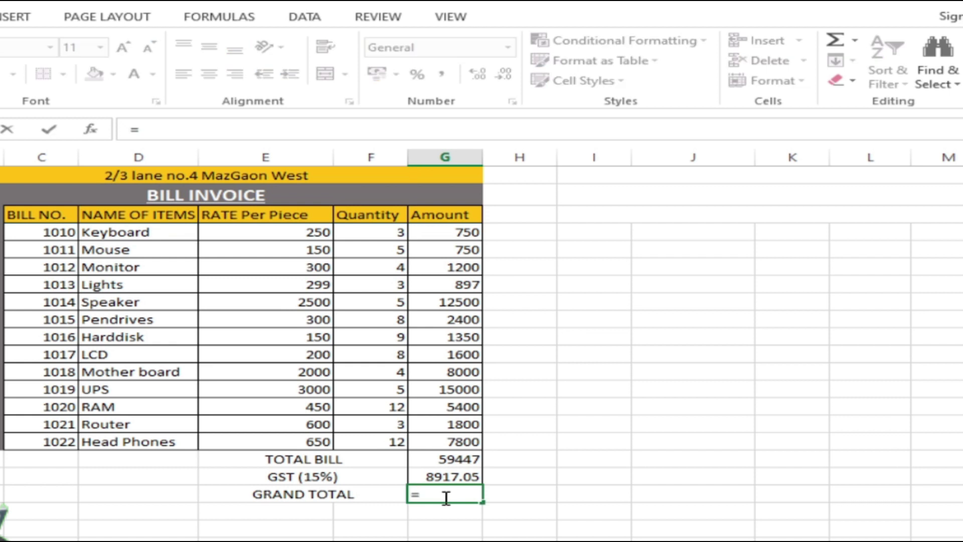
{"action": "type", "text": "sum("}
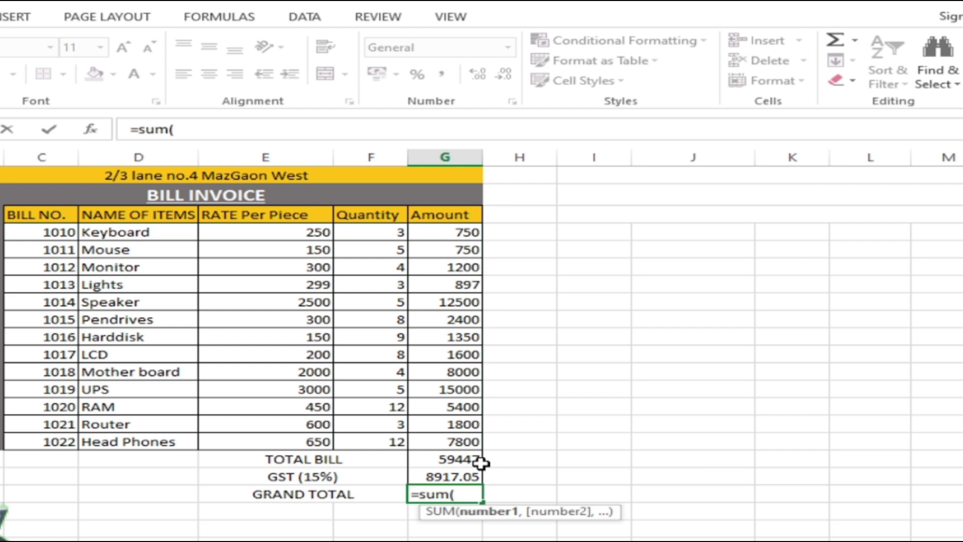
{"action": "left_click_drag", "start_coordinate": [471, 458], "coordinate": [470, 476]}
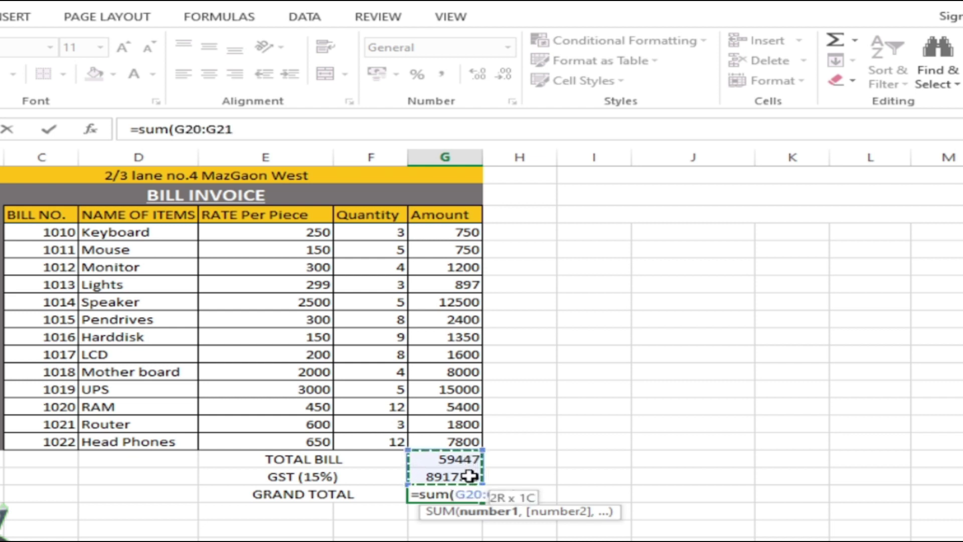
{"action": "left_click_drag", "start_coordinate": [470, 476], "coordinate": [469, 476]}
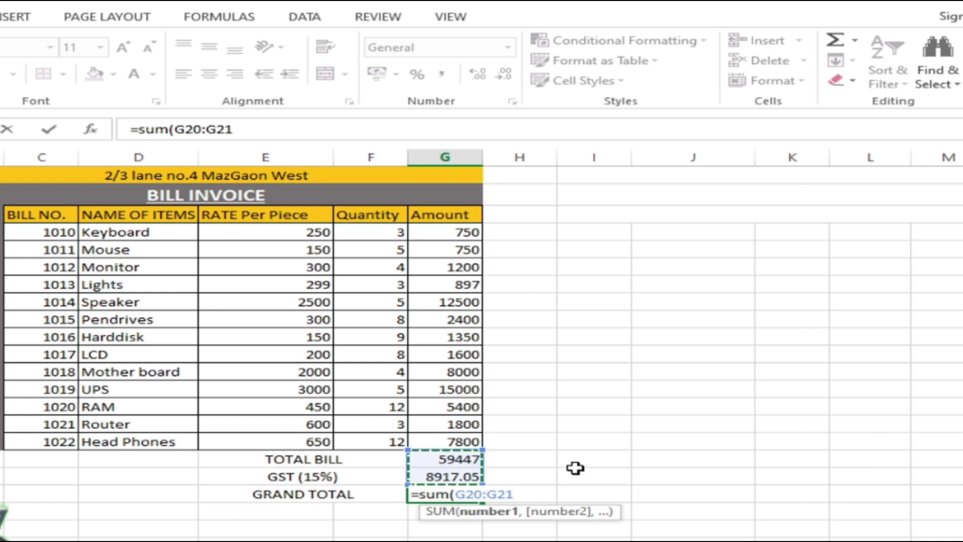
{"action": "type", "text": ")"}
{"action": "key", "text": "Return"}
{"action": "left_click", "coordinate": [571, 510]}
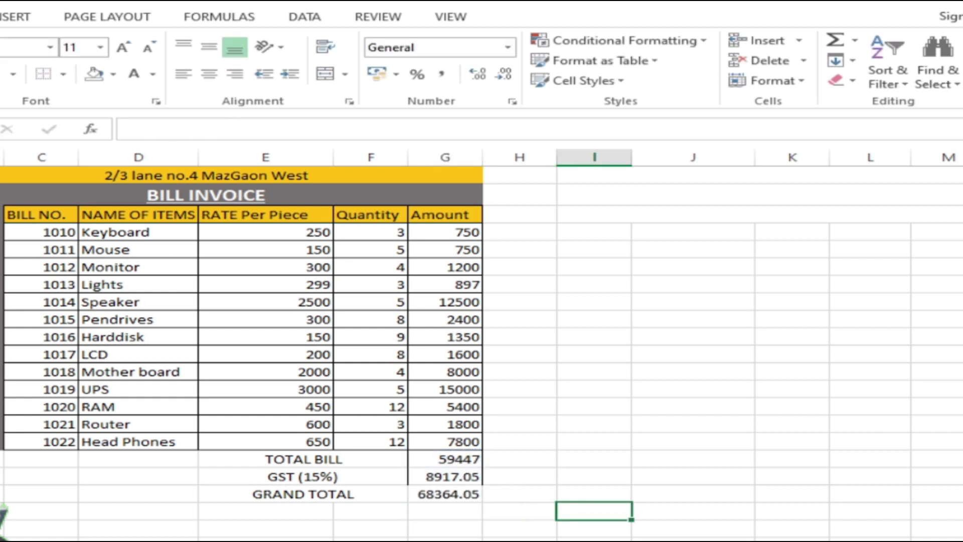
Apply all borders to the TOTAL BILL, GST and GRAND TOTAL rows in E20:G22
{"action": "left_click", "coordinate": [427, 494]}
{"action": "left_click_drag", "start_coordinate": [308, 457], "coordinate": [428, 493]}
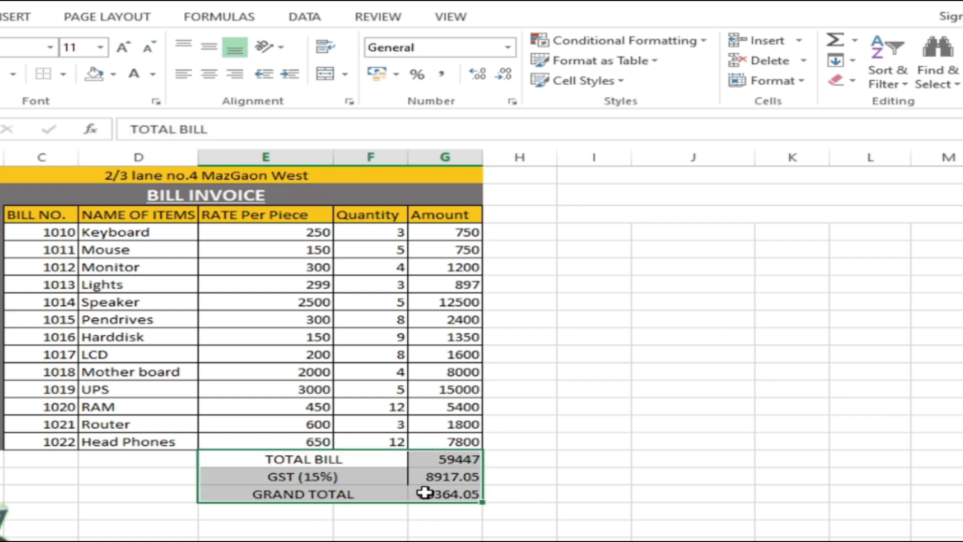
{"action": "left_click", "coordinate": [63, 75]}
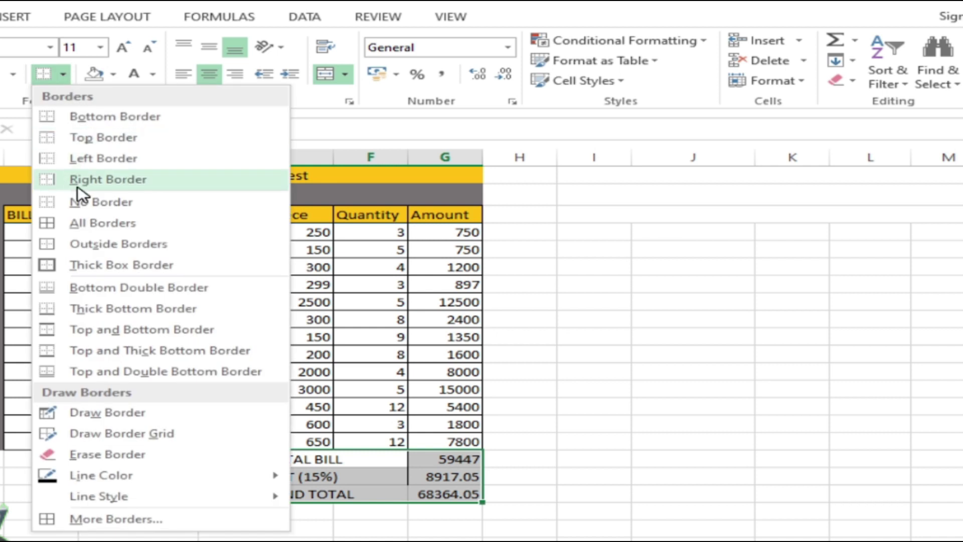
{"action": "left_click", "coordinate": [81, 221]}
{"action": "left_click", "coordinate": [610, 430]}
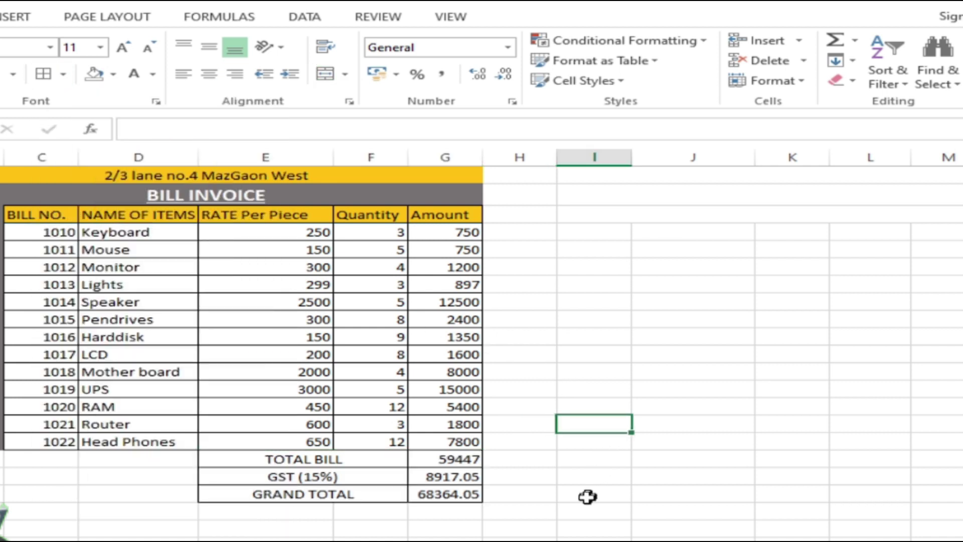
Change the Keyboard's rate per piece in E7 to 350
{"action": "scroll", "coordinate": [216, 309], "scroll_direction": "up", "scroll_amount": 1}
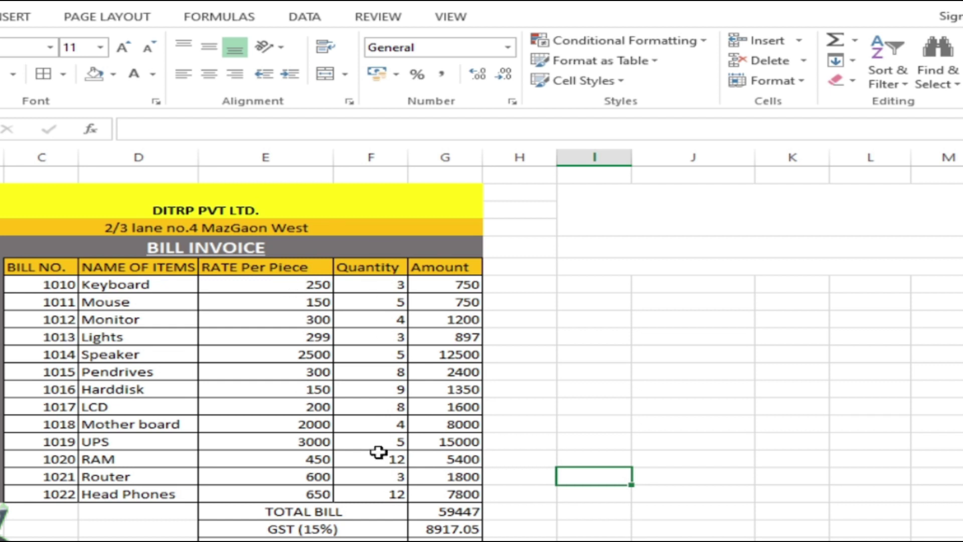
{"action": "left_click_drag", "start_coordinate": [470, 284], "coordinate": [468, 499]}
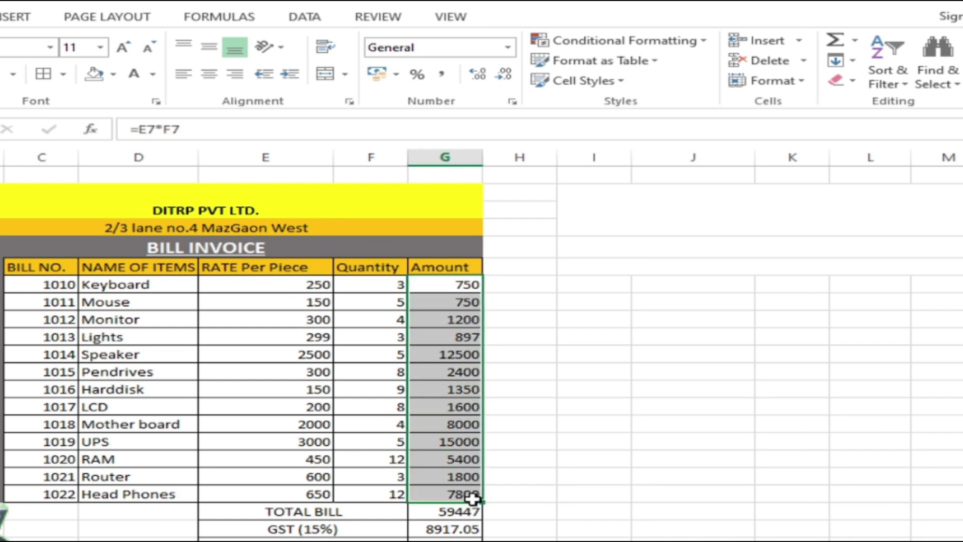
{"action": "left_click", "coordinate": [561, 407]}
{"action": "left_click", "coordinate": [309, 284]}
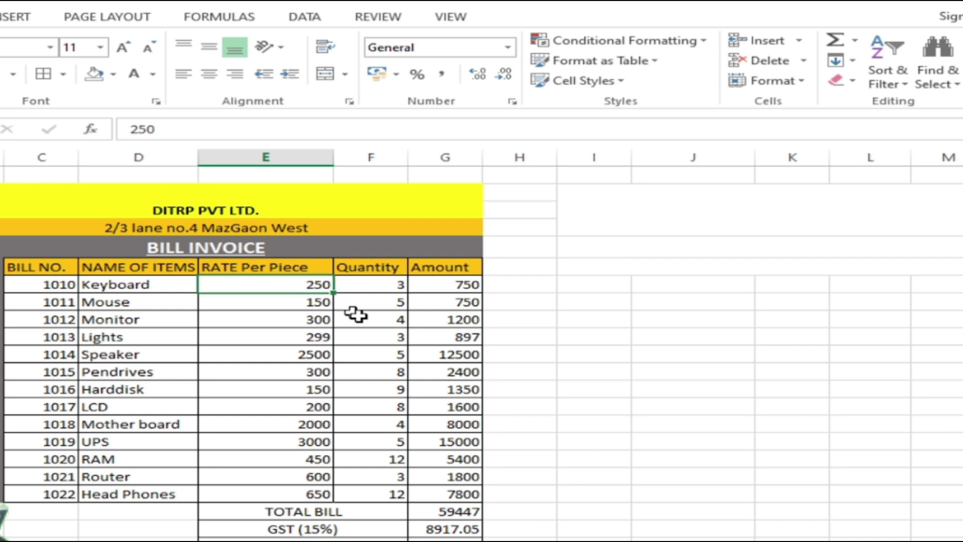
{"action": "type", "text": "35"}
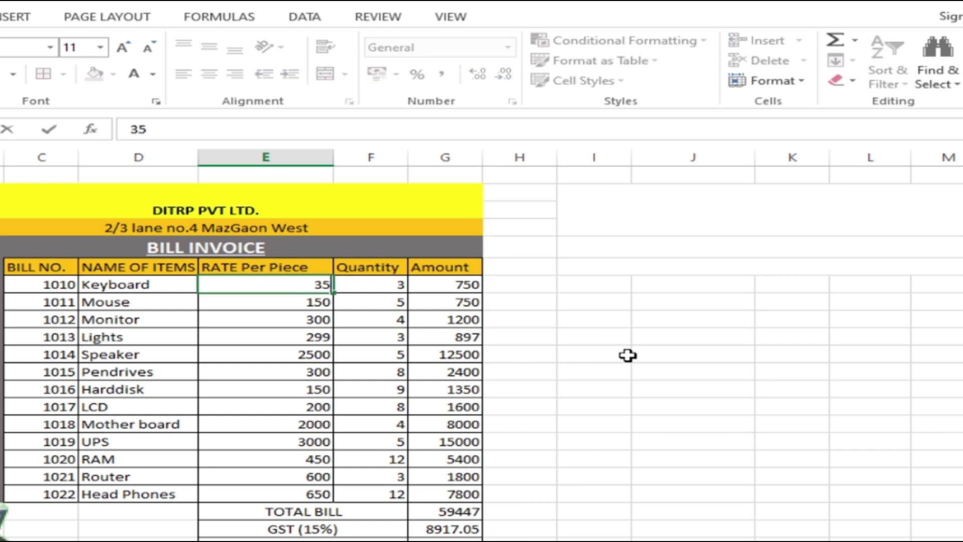
{"action": "key", "text": "Return"}
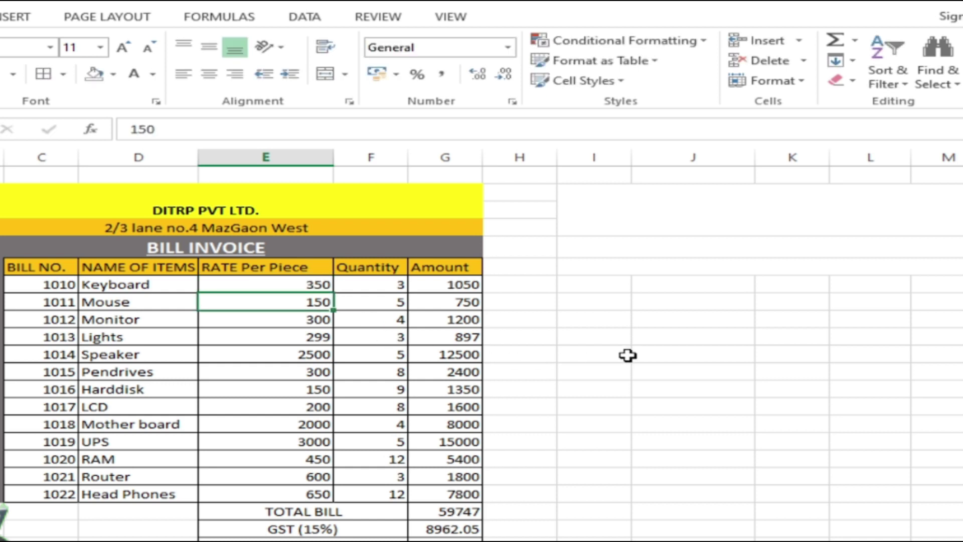
Check the Keyboard amount, TOTAL BILL, GST and GRAND TOTAL cells after the Keyboard rate change
{"action": "left_click", "coordinate": [463, 286]}
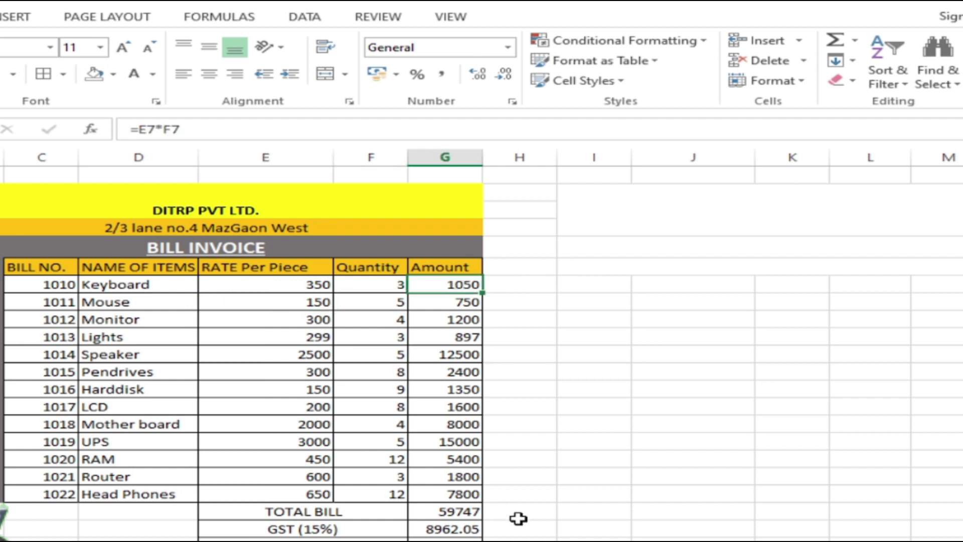
{"action": "left_click", "coordinate": [466, 514]}
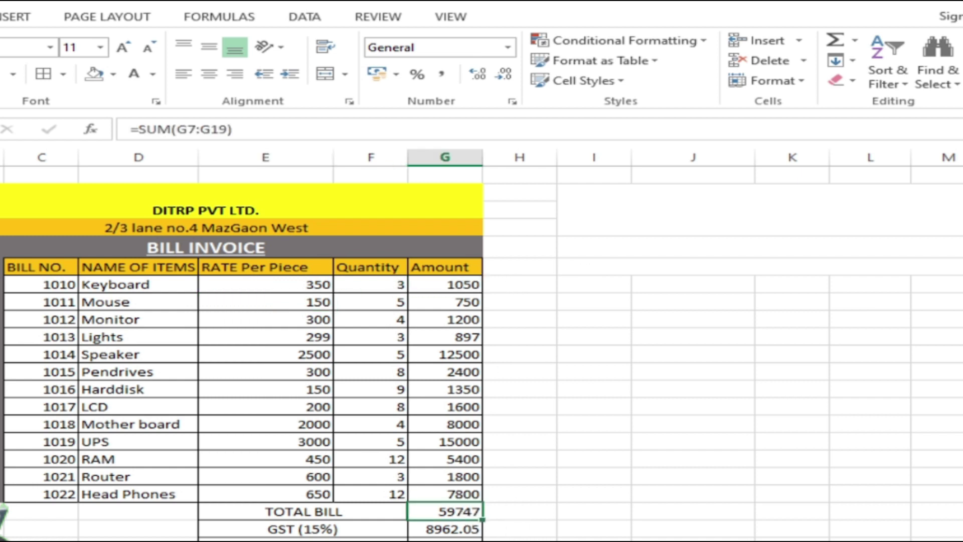
{"action": "left_click", "coordinate": [457, 533]}
{"action": "left_click", "coordinate": [457, 540]}
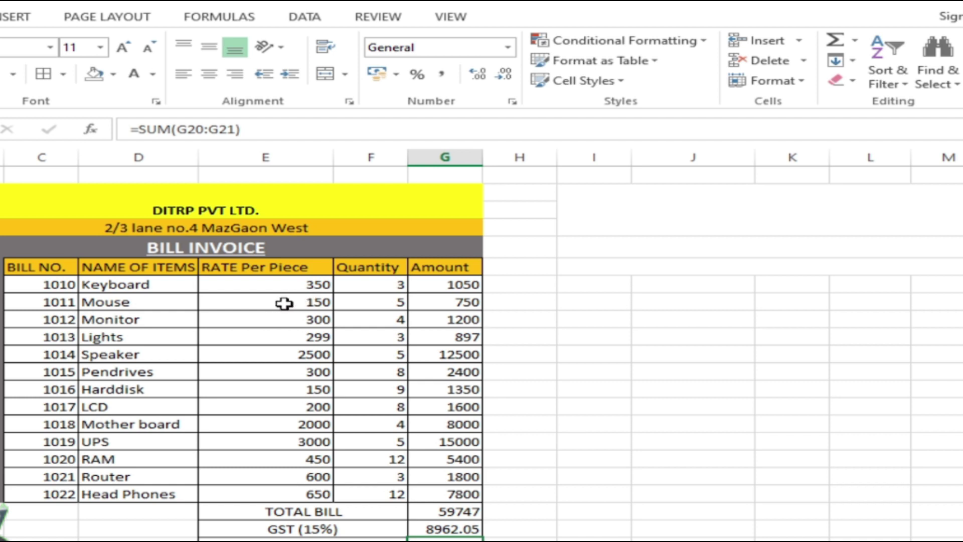
{"action": "left_click", "coordinate": [315, 285]}
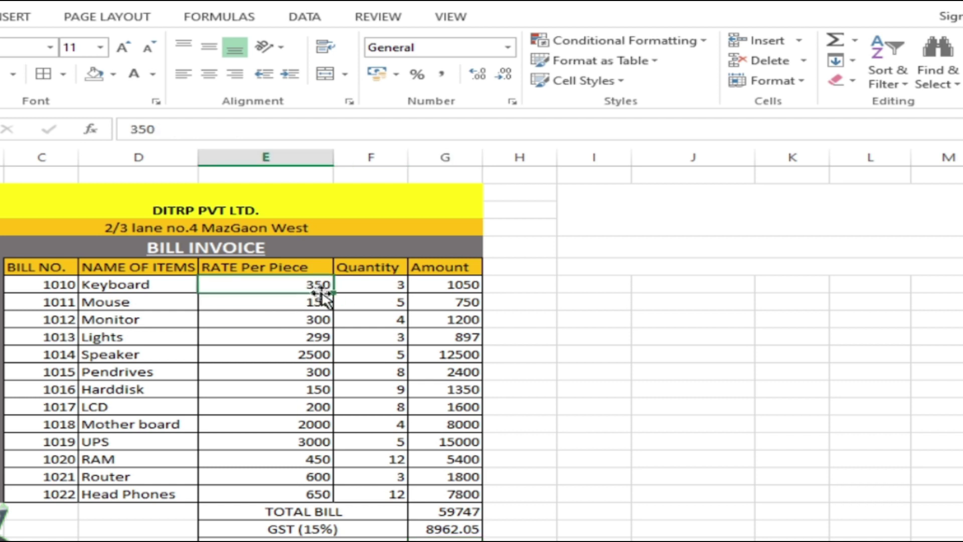
{"action": "left_click", "coordinate": [615, 382]}
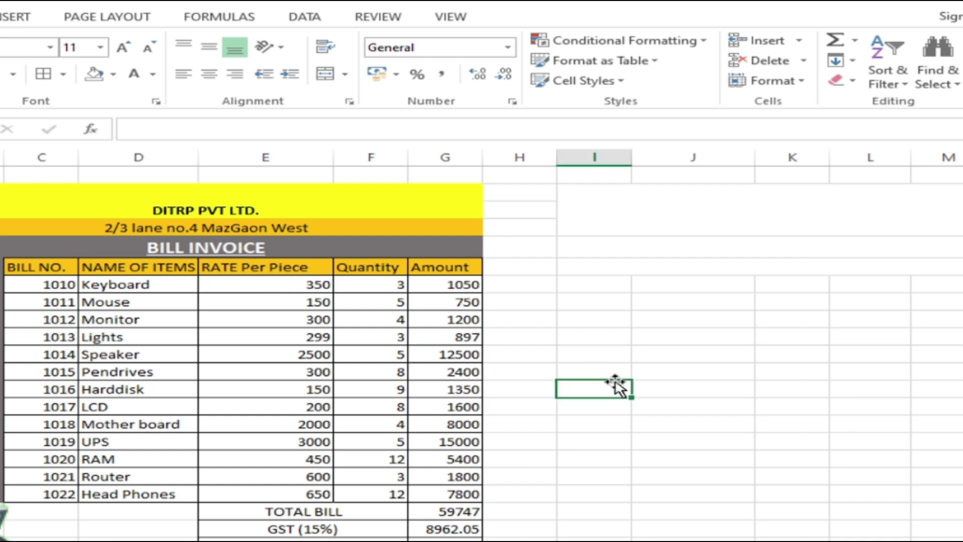